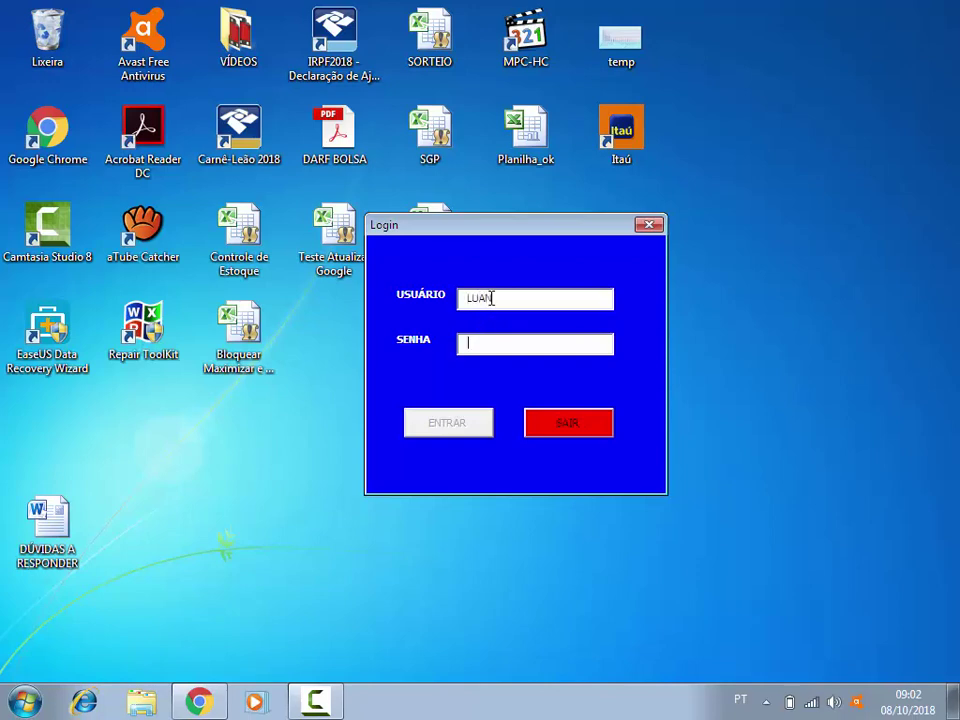
- Enter the password in the Login form's SENHA box and sign in with ENTRAR
type("1")
key("Return")
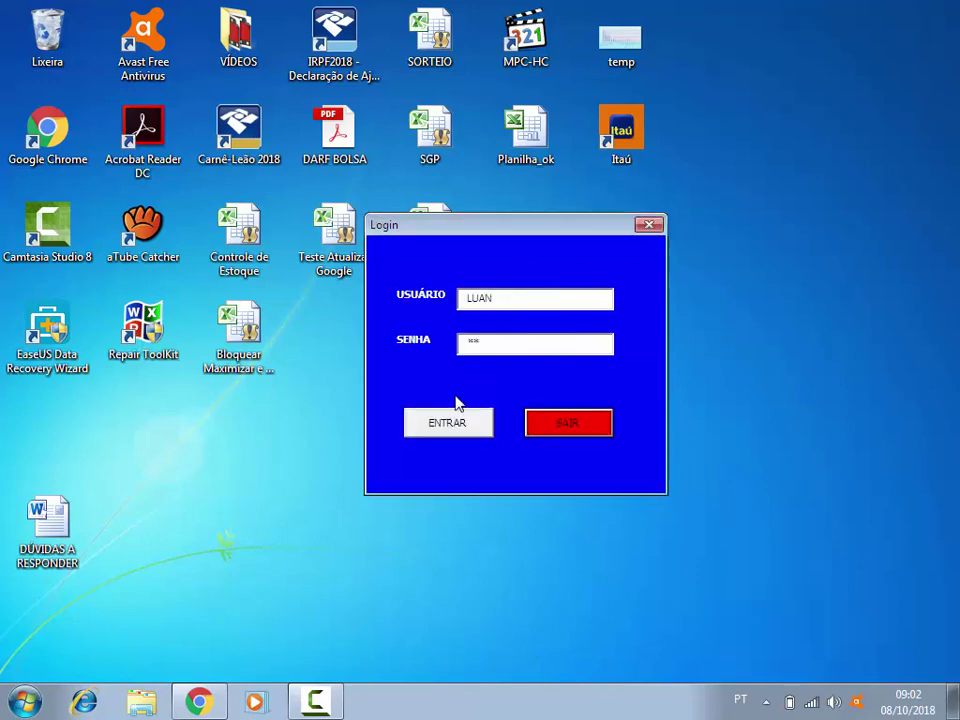
left_click(447, 425)
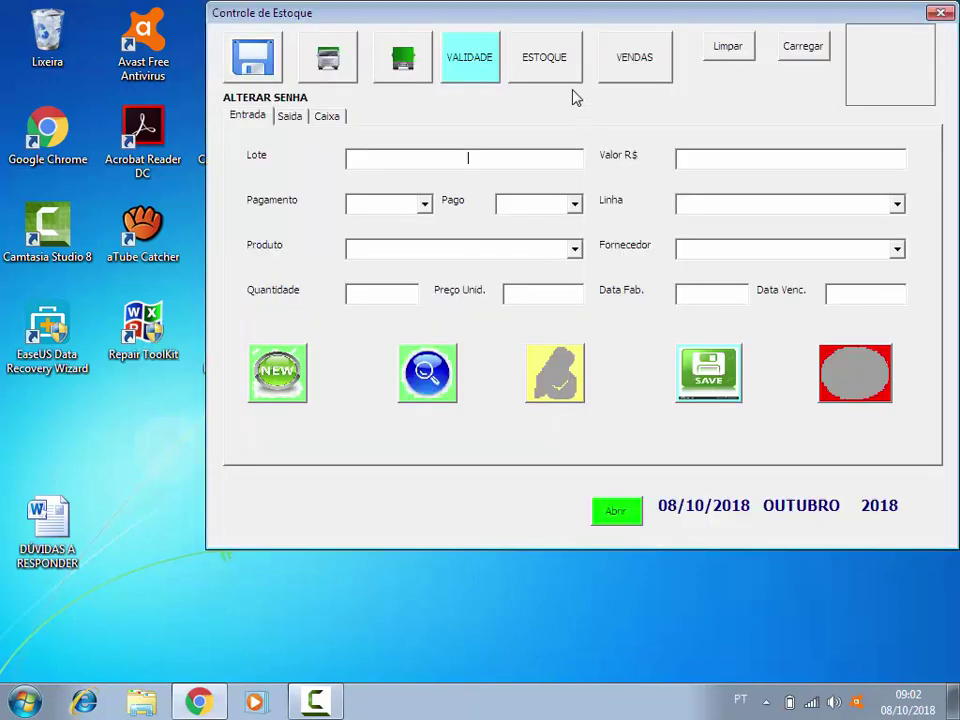
- Move the stock-control form aside, choose Abrir and confirm the password to reach the PEDIDO sheet
left_click_drag(548, 23, 512, 114)
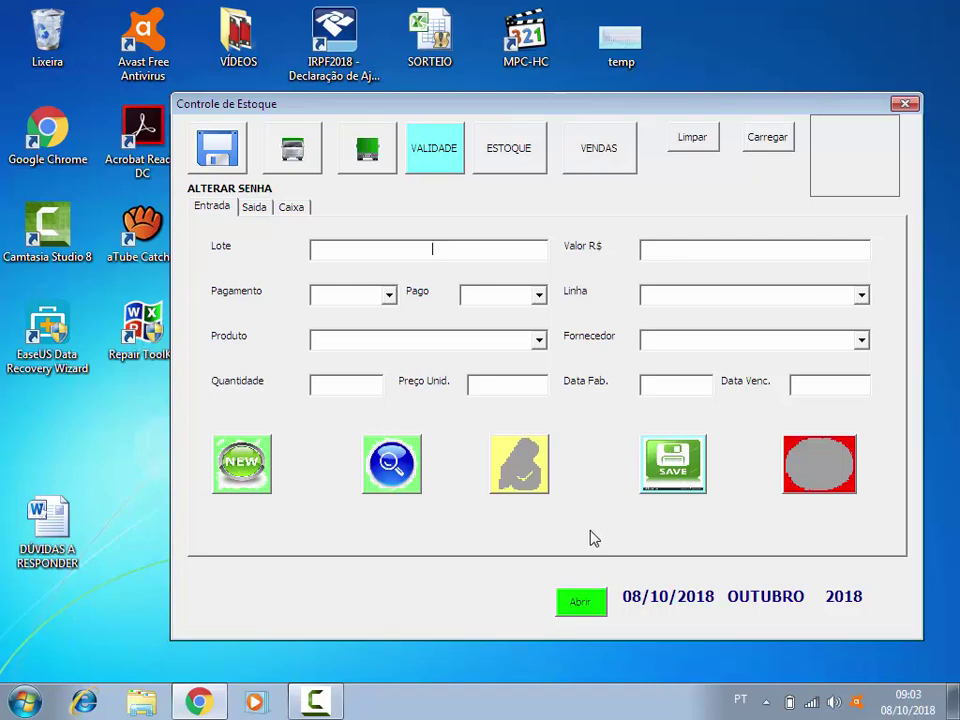
left_click(586, 606)
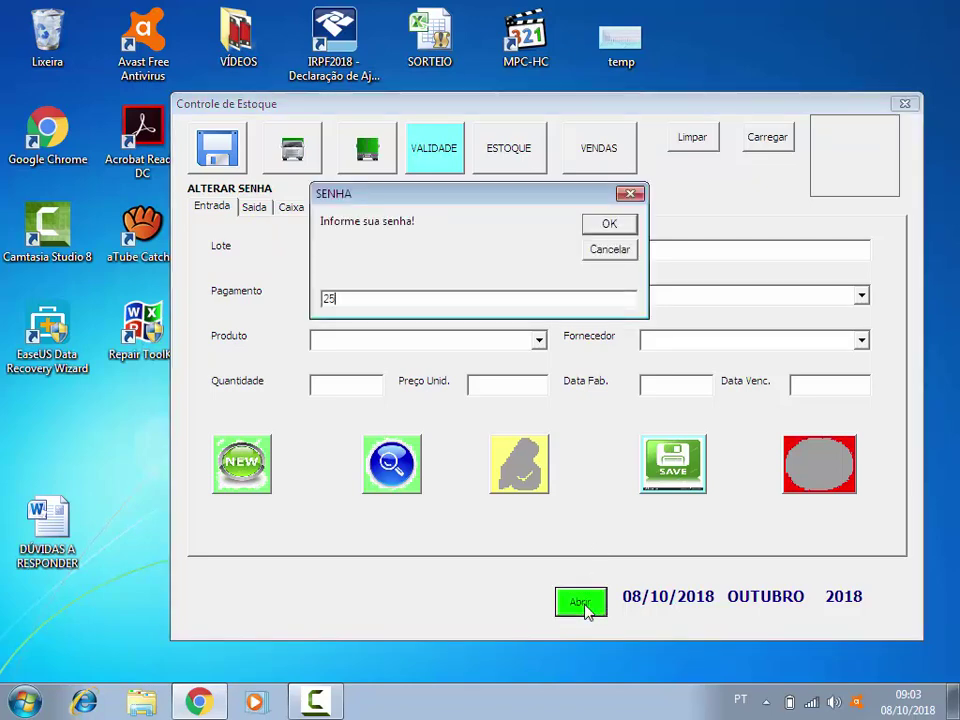
key("Return")
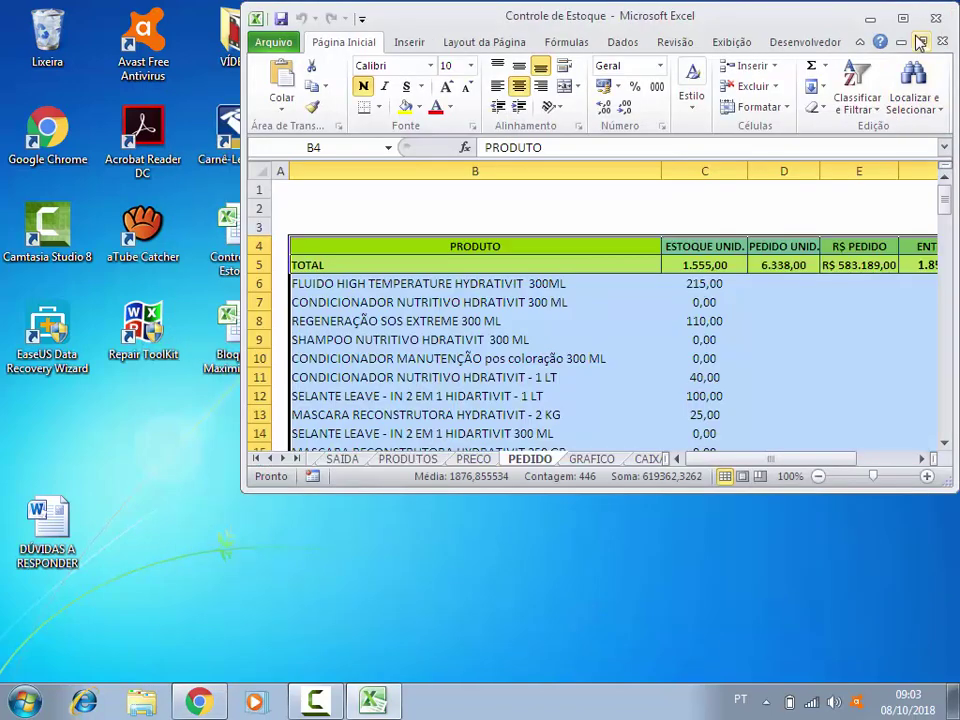
- Maximize Excel and unprotect the workbook through Revisão > Proteger Pasta de Trabalho with its password
double_click(676, 18)
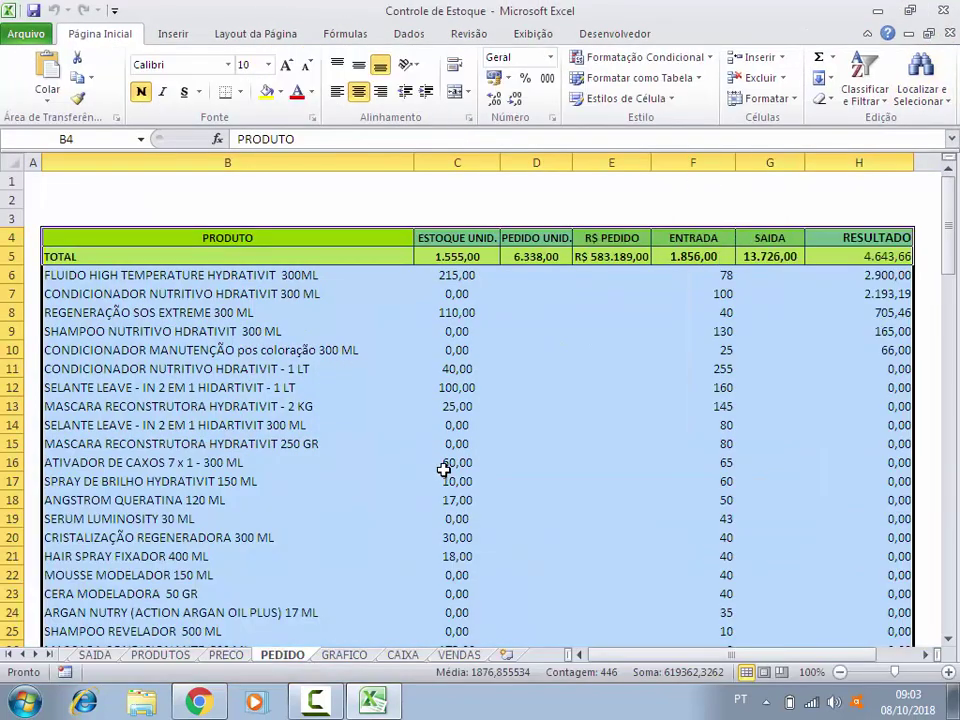
right_click(275, 660)
left_click(471, 35)
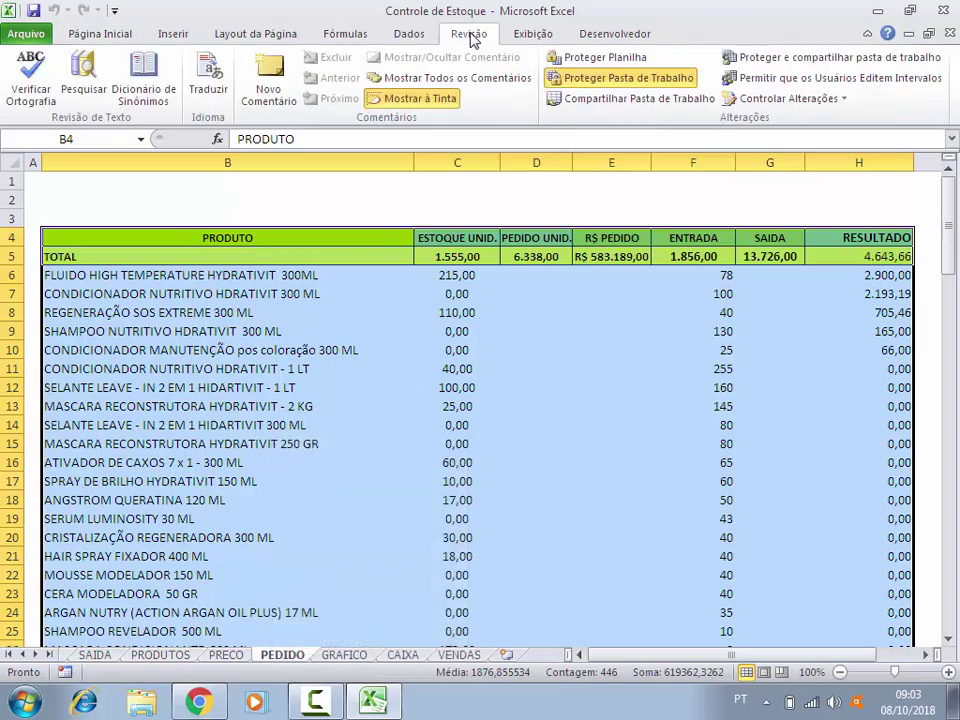
left_click(610, 79)
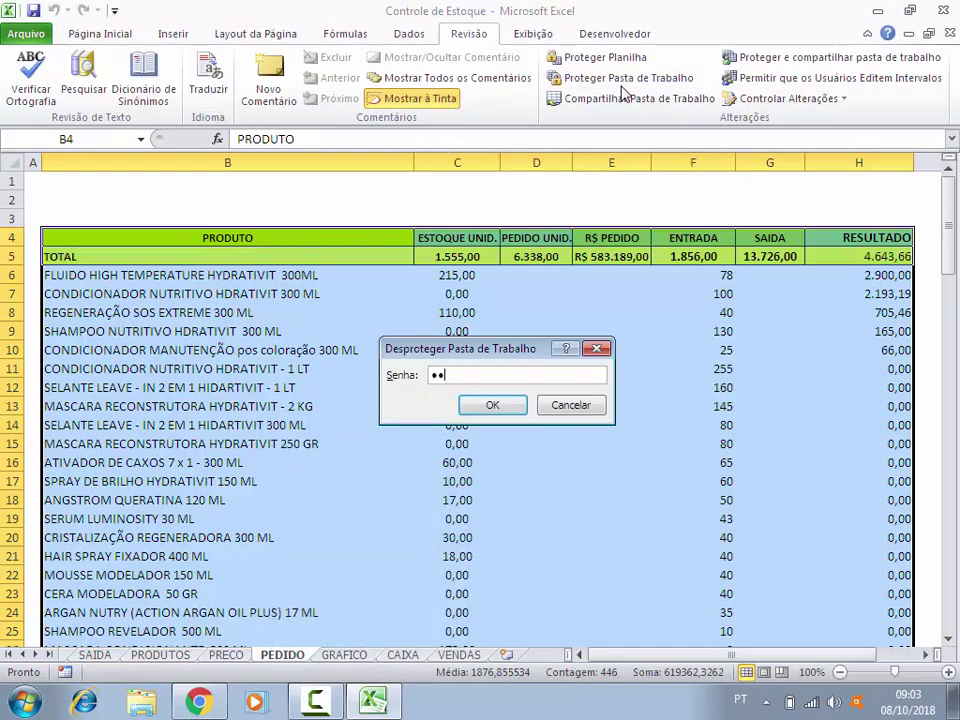
type("3")
key("Return")
- Unhide the USUARIOS sheet and switch to the PRODUTOS sheet
right_click(268, 658)
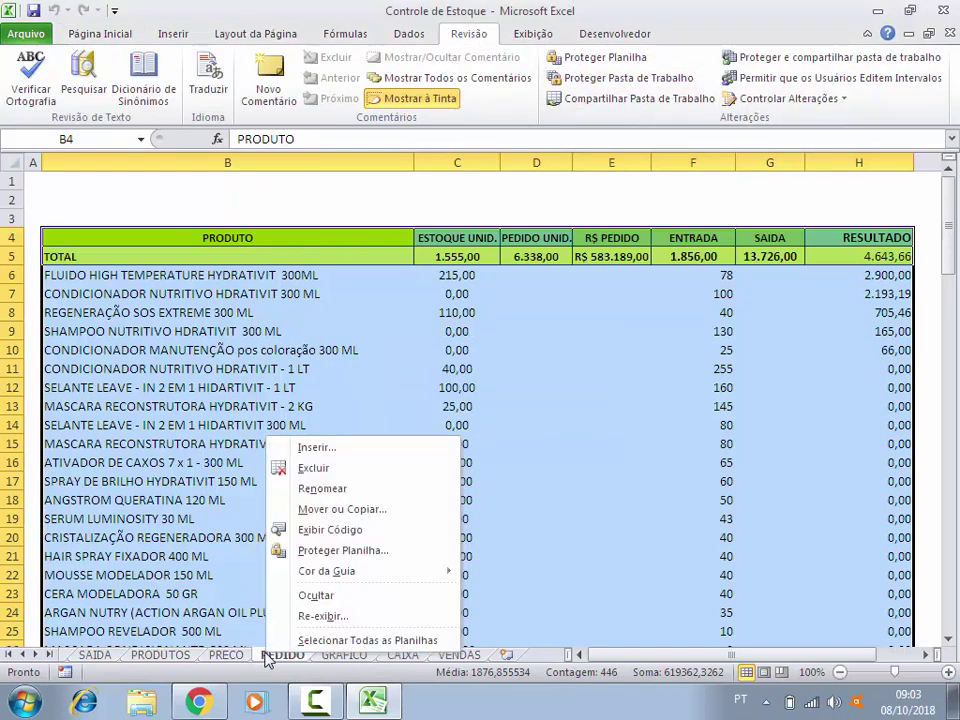
left_click(305, 617)
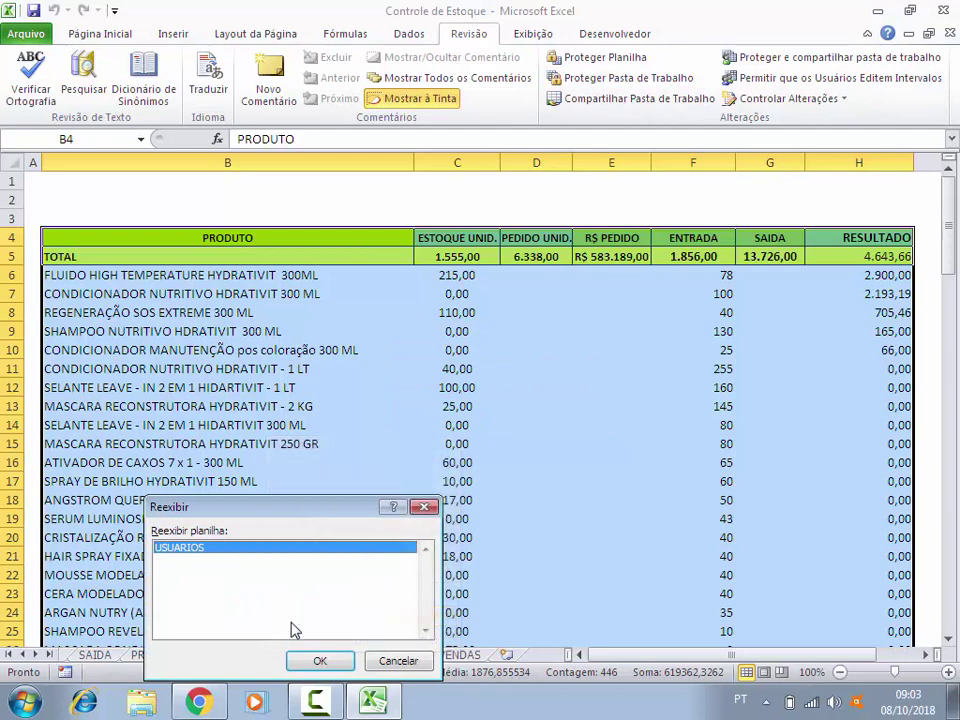
left_click(322, 662)
left_click(166, 656)
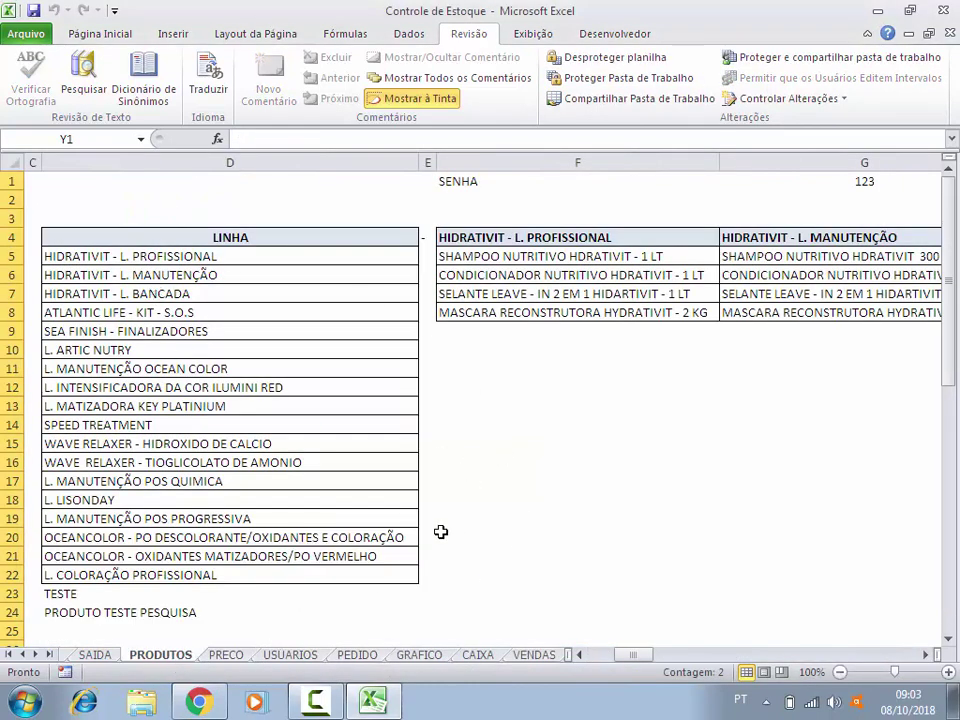
- Select PRODUTOS row 4, scroll right to the TESTE and PRODUTO TESTE PESQUISA columns, and show the Desenvolvedor tab
left_click(12, 237)
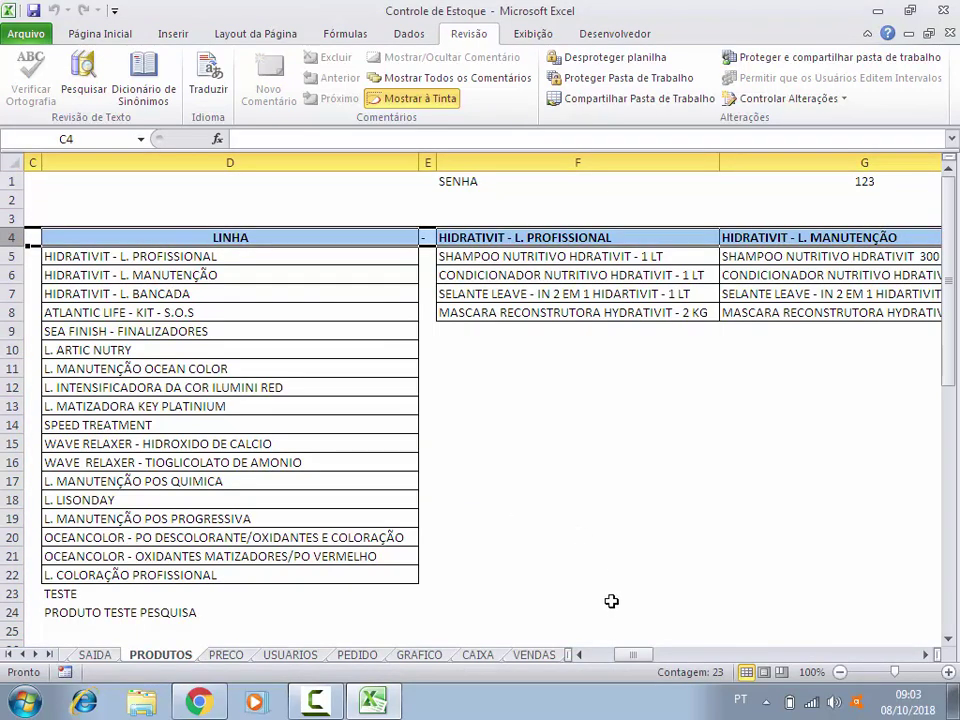
left_click_drag(633, 657, 941, 650)
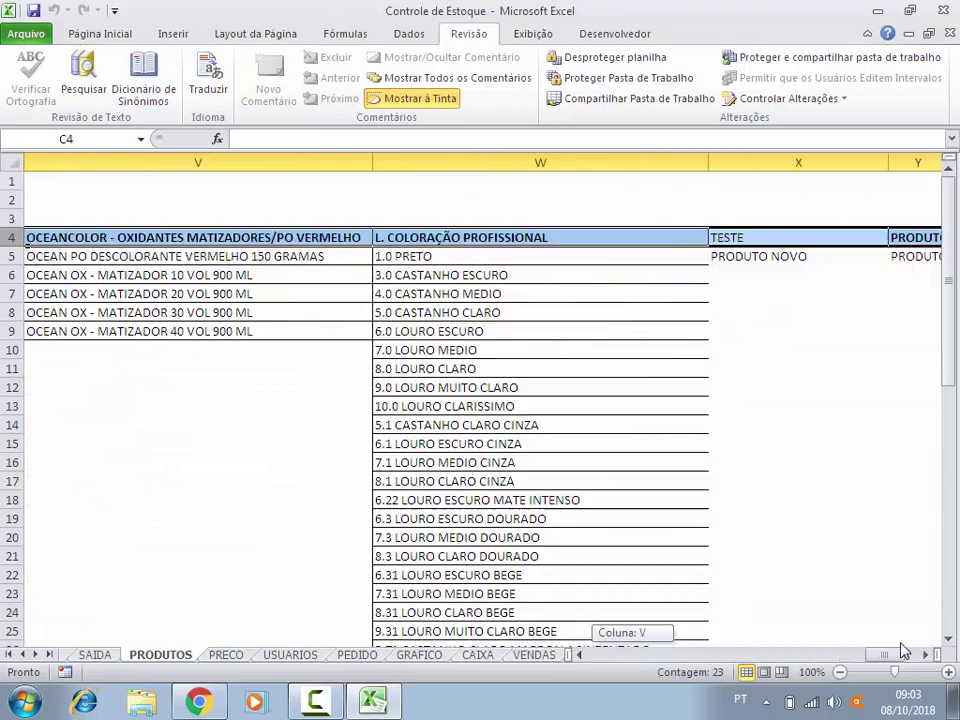
left_click(705, 440)
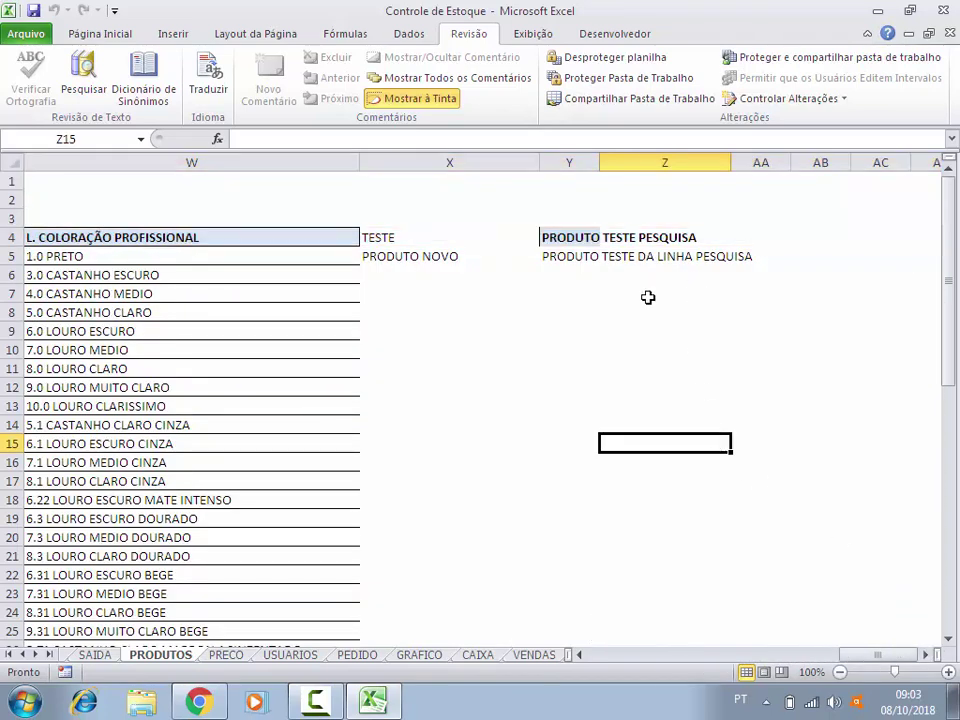
left_click(453, 97)
left_click(613, 34)
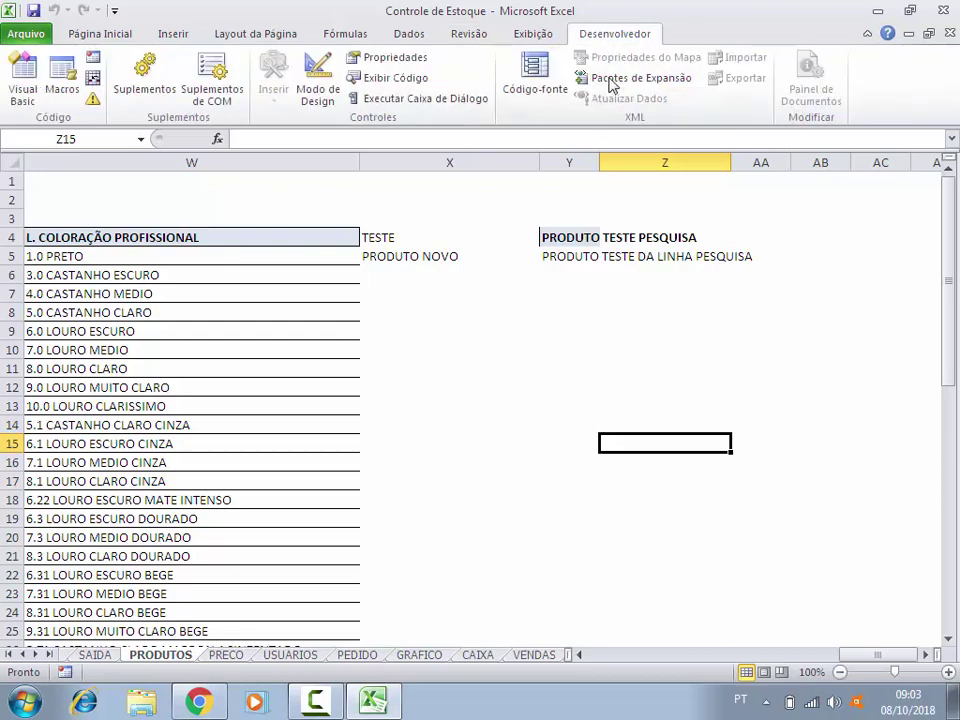
- Open the ESTOQUE UserForm in the VBA editor and go to the Linha combo's CLinha_Change routine
left_click(23, 80)
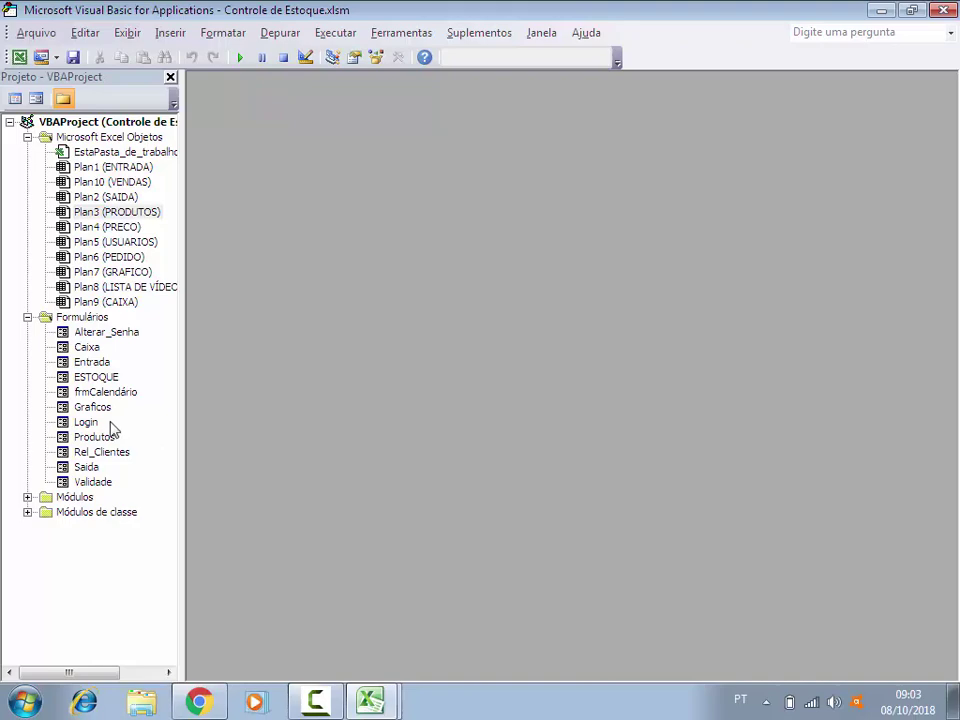
left_click(99, 379)
double_click(99, 379)
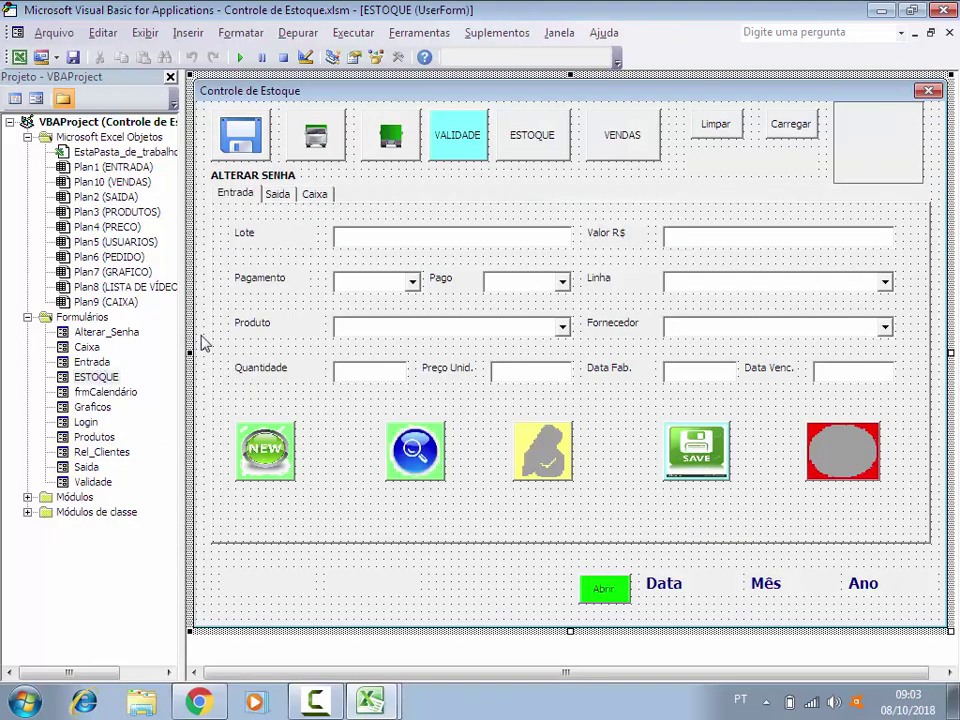
left_click(236, 196)
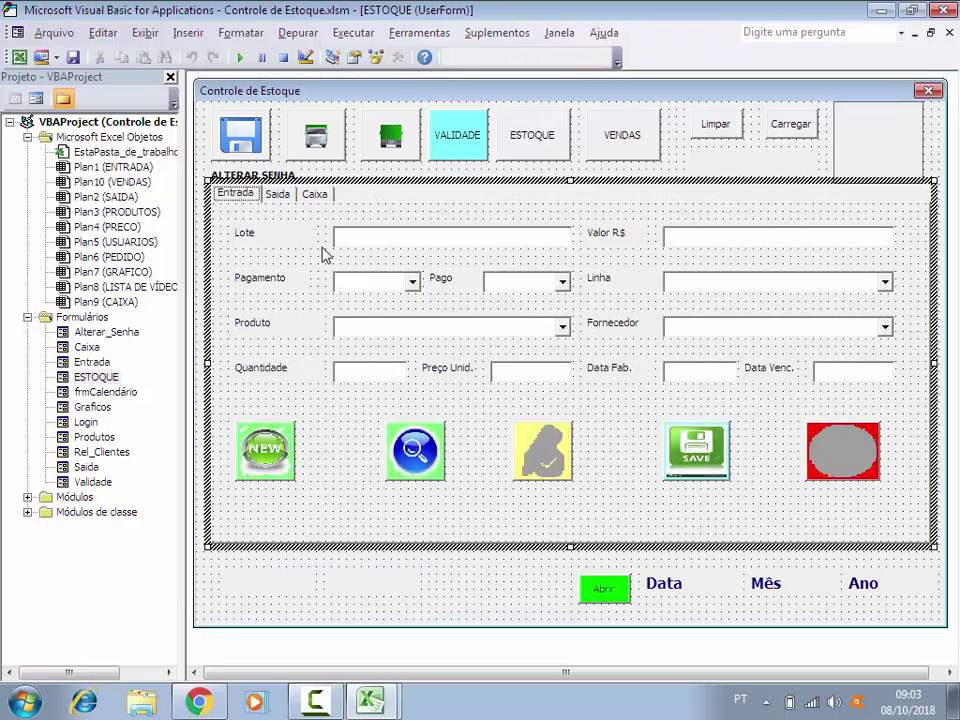
double_click(777, 281)
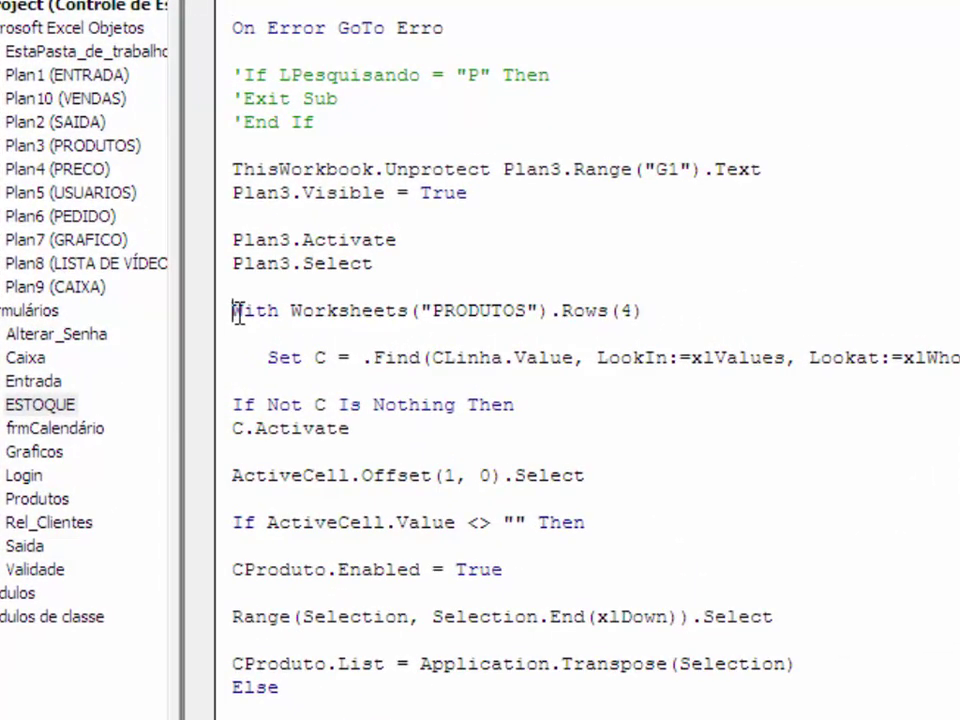
- In CLinha_Change, type a new With Worksheets("PRODUTOS").Rows line above the commented With line
type("'")
left_click(255, 286)
key("Return")
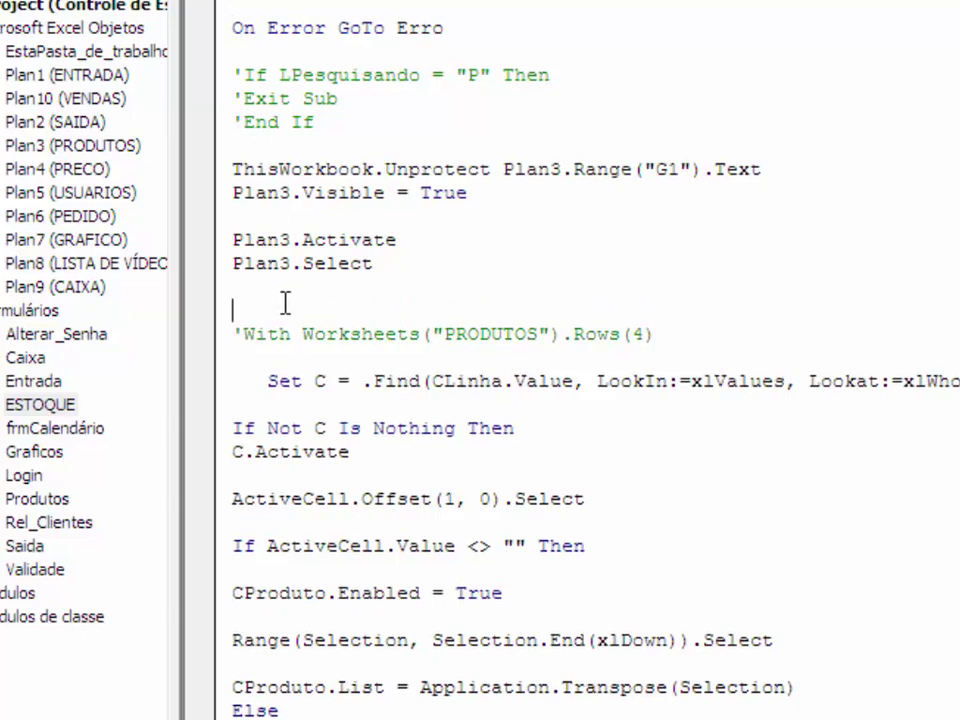
key("Return")
type("w")
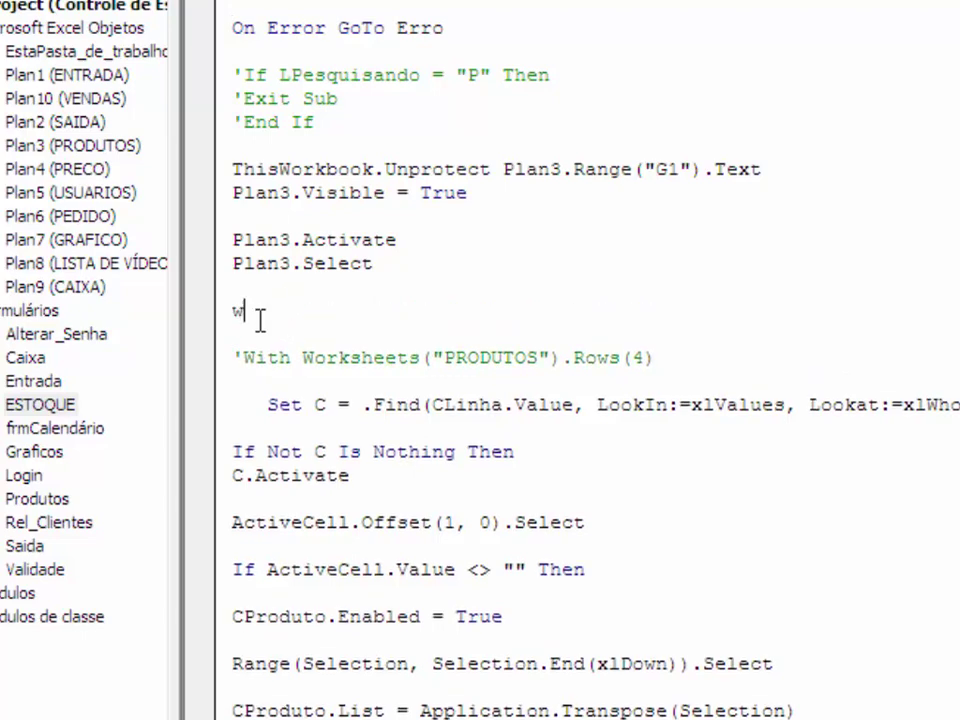
type("ITH ")
type("W")
type("orksheet")
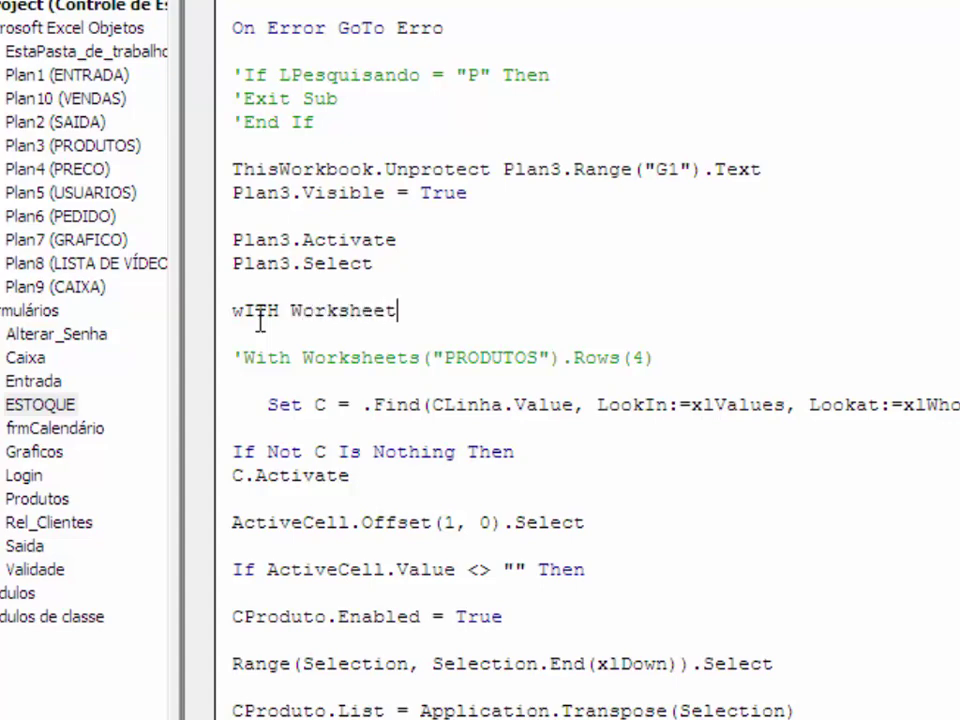
type("s (")
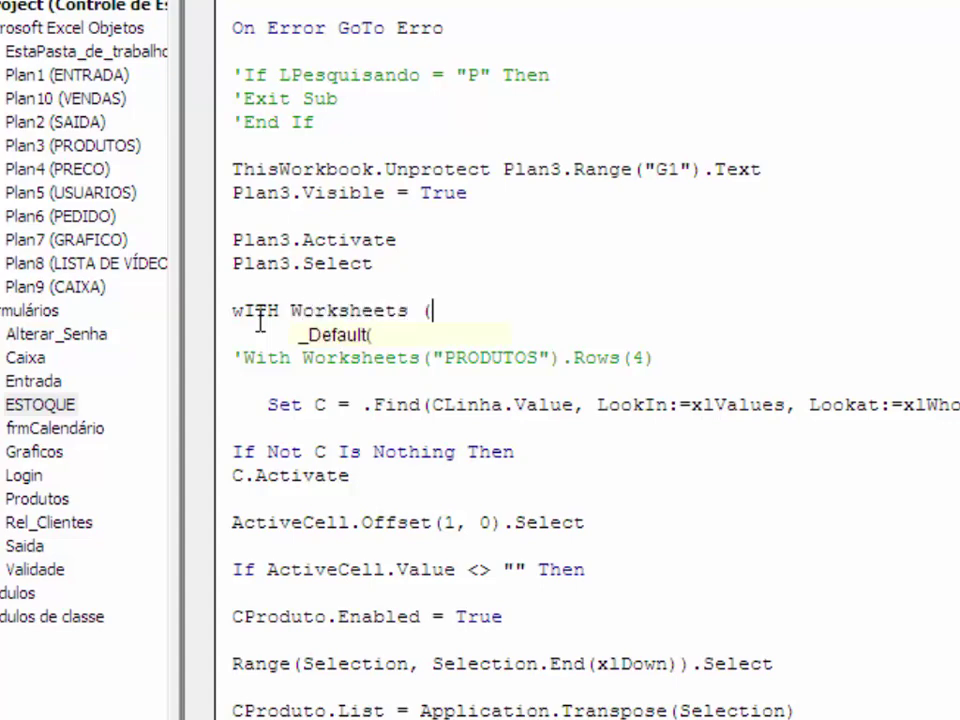
type("\"PRODUT")
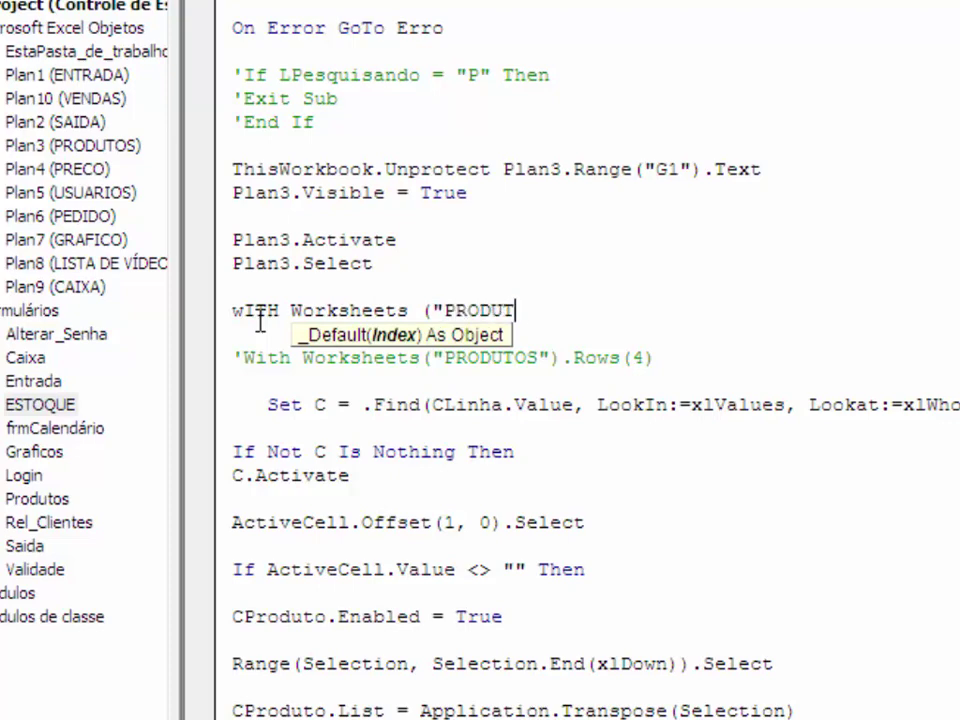
type("OS\"")
type(").")
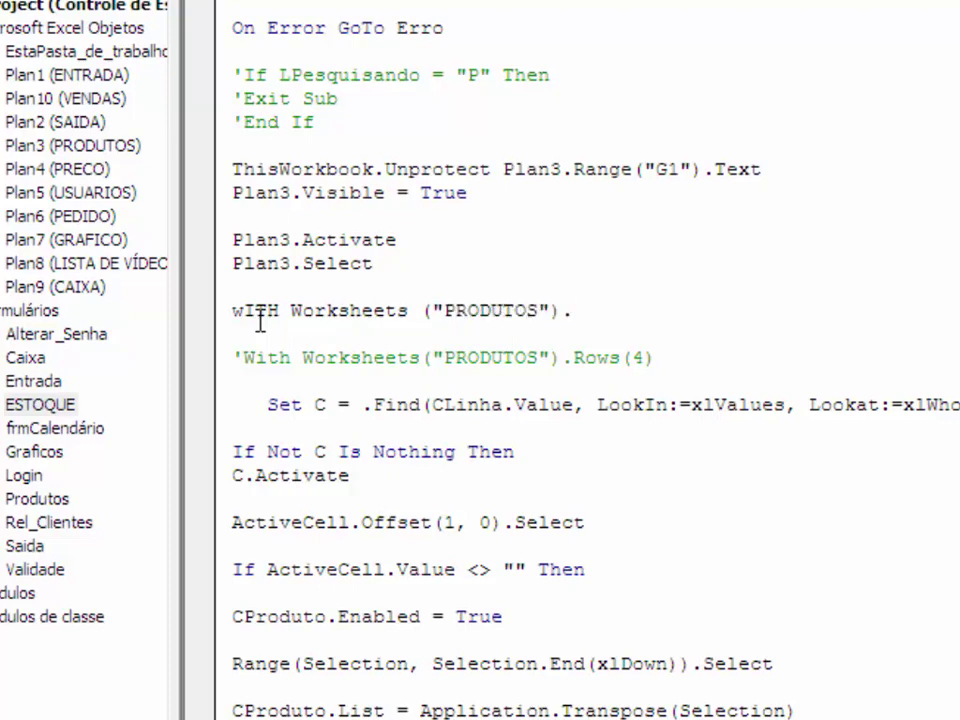
type("r")
type("Rows(4")
key("Return")
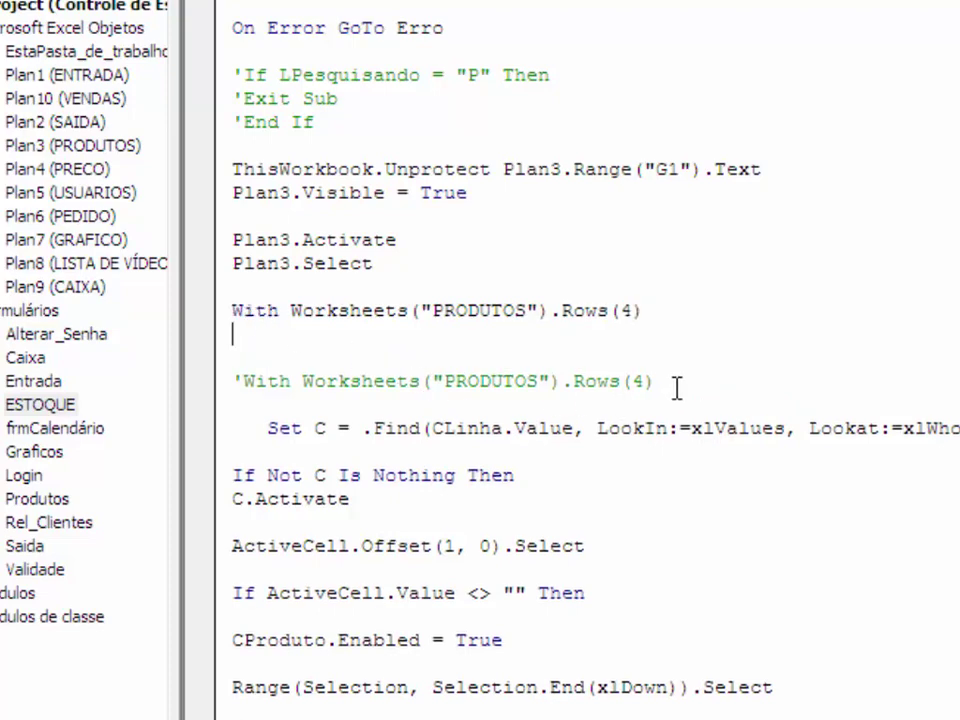
- Delete the commented With line and its blank line, then review the Range and CProduto.List lines
left_click_drag(677, 386, 233, 357)
key("Delete")
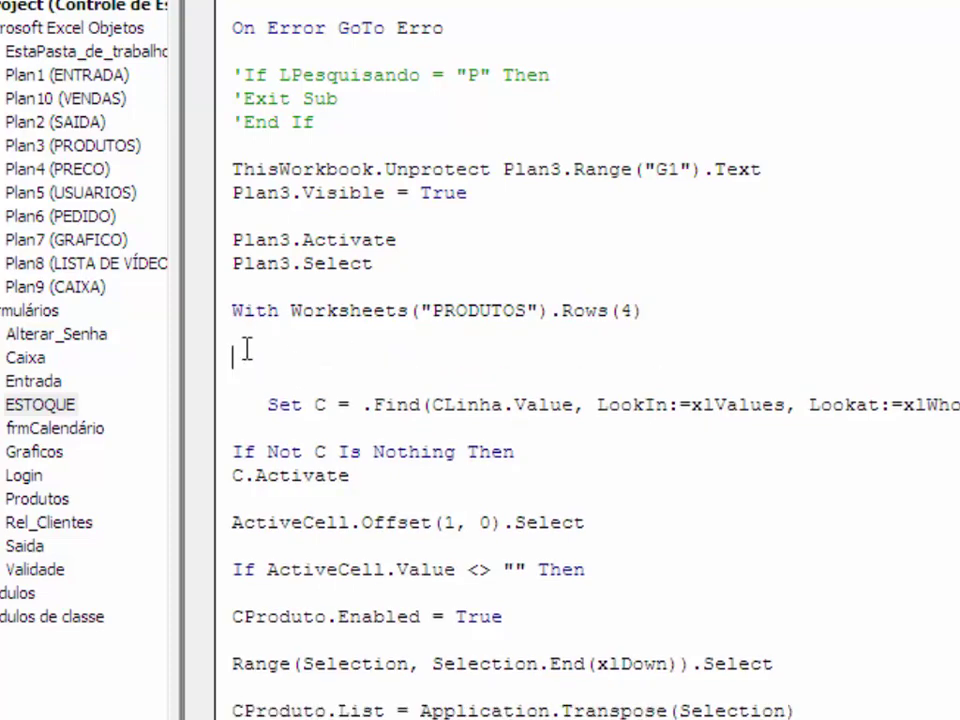
key("Delete")
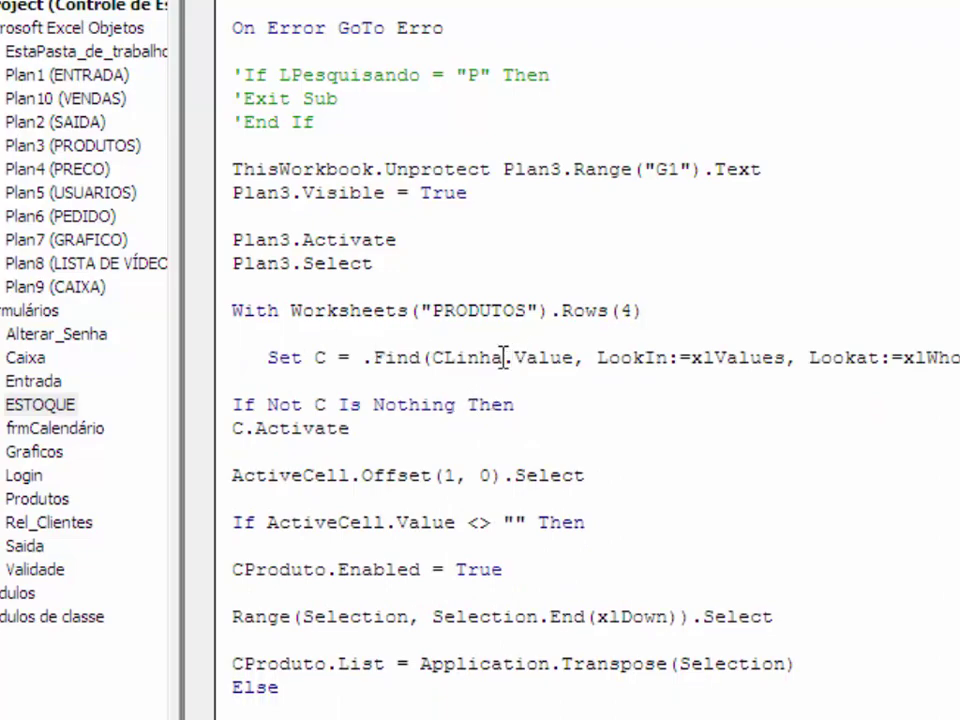
left_click_drag(501, 360, 444, 361)
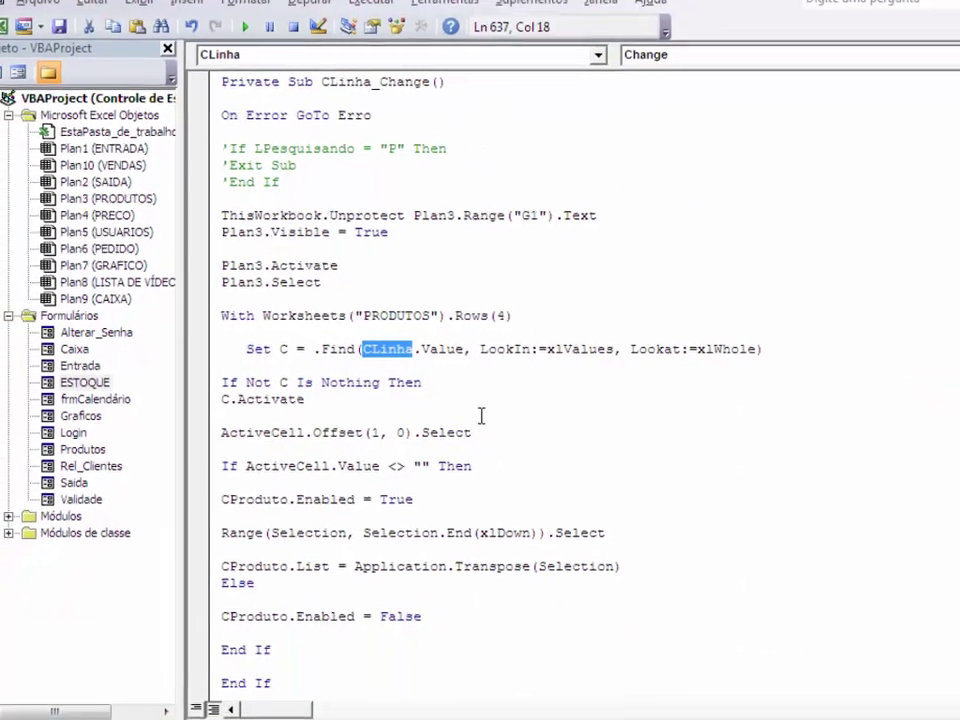
left_click(221, 512)
left_click_drag(231, 514, 611, 538)
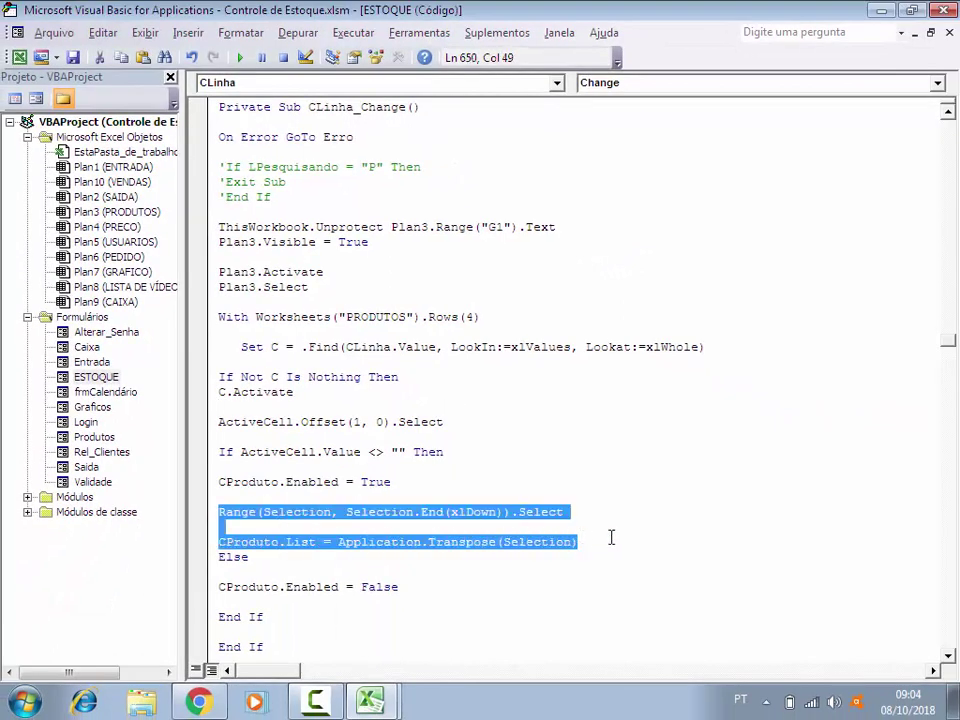
left_click(500, 452)
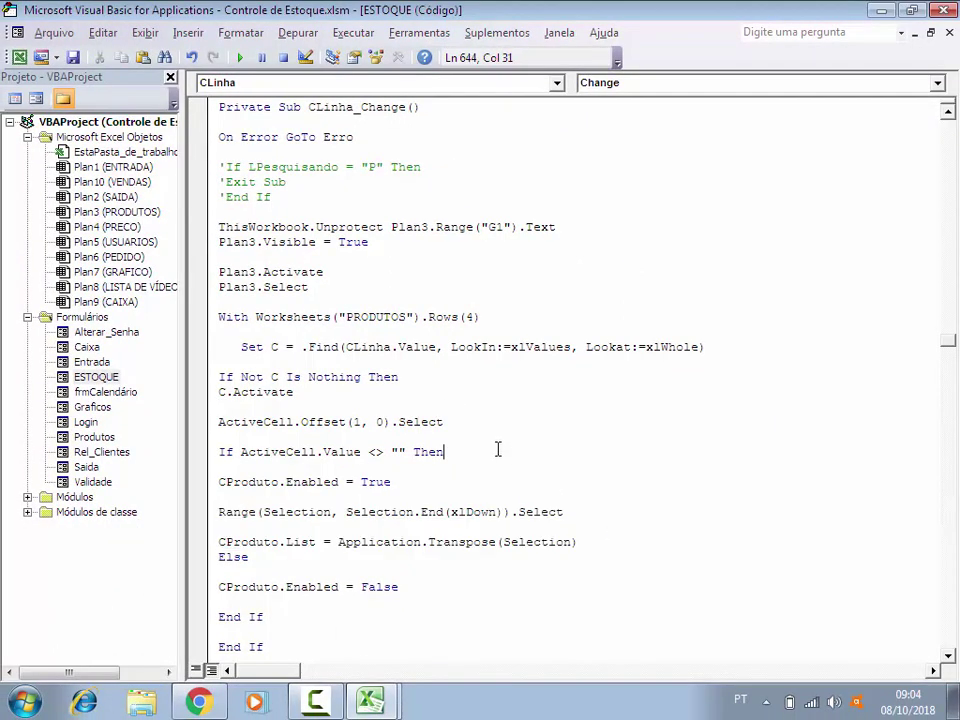
left_click(97, 378)
- Open the Saida Linha combo's CSLinha_Change code and type With Worksheets("PRODUTOS").Rows(4) above the commented line
double_click(97, 378)
left_click(277, 193)
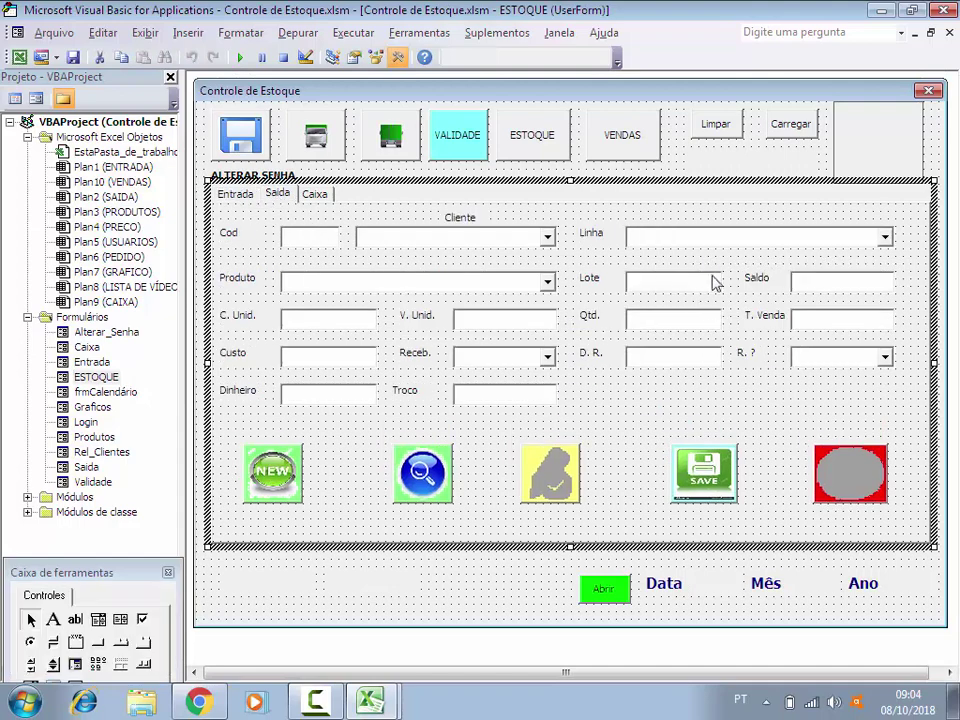
double_click(703, 246)
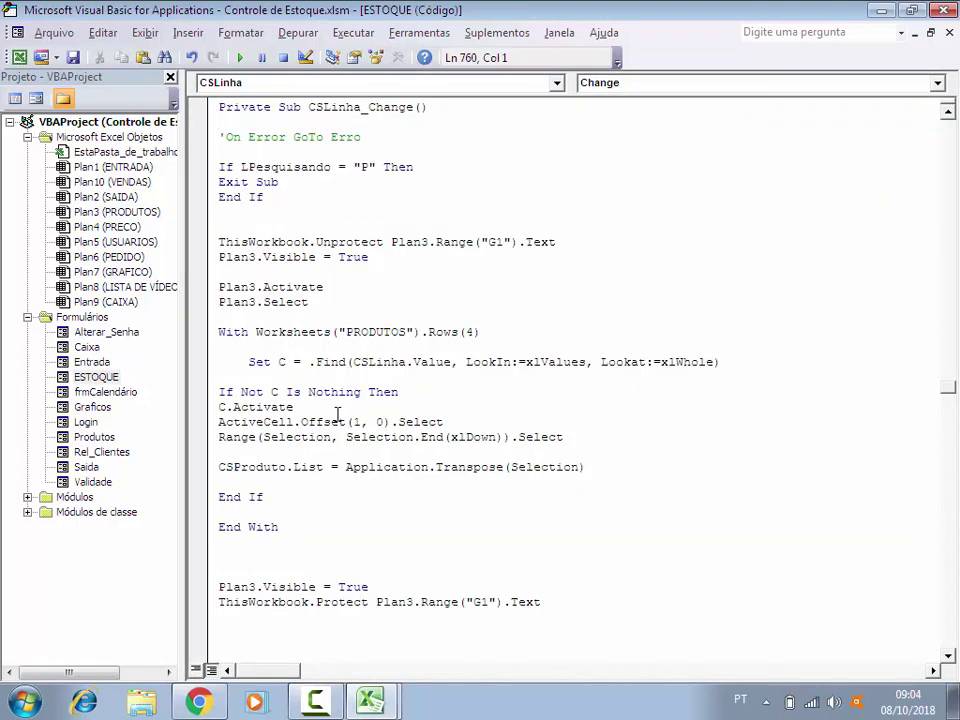
left_click(219, 332)
type("'")
left_click(245, 318)
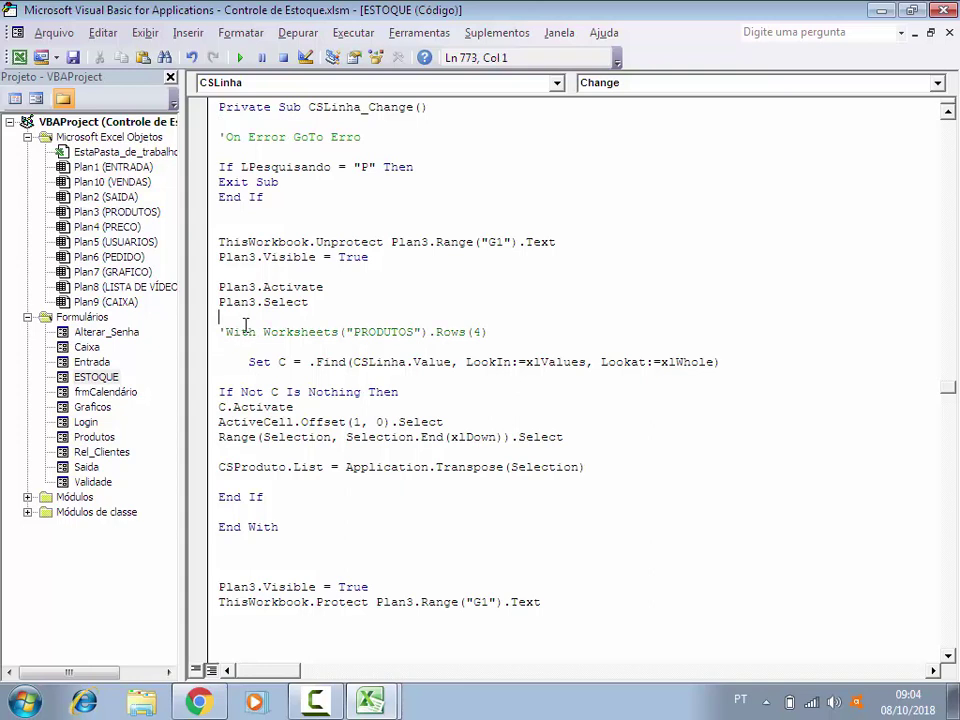
key("Return")
type("W")
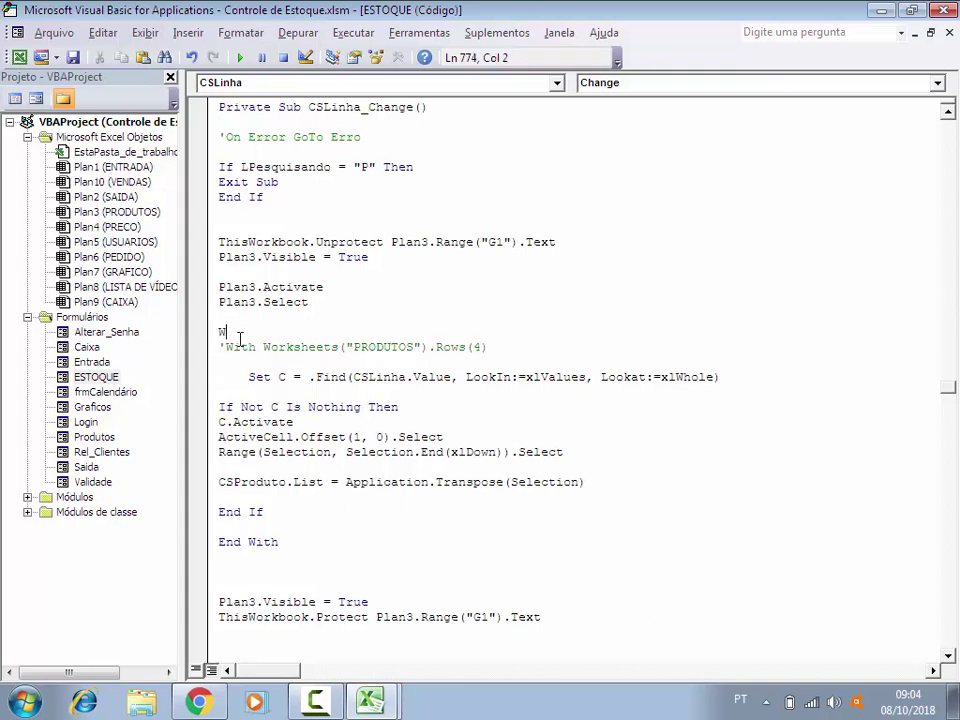
type("ith ")
type("Worksheet")
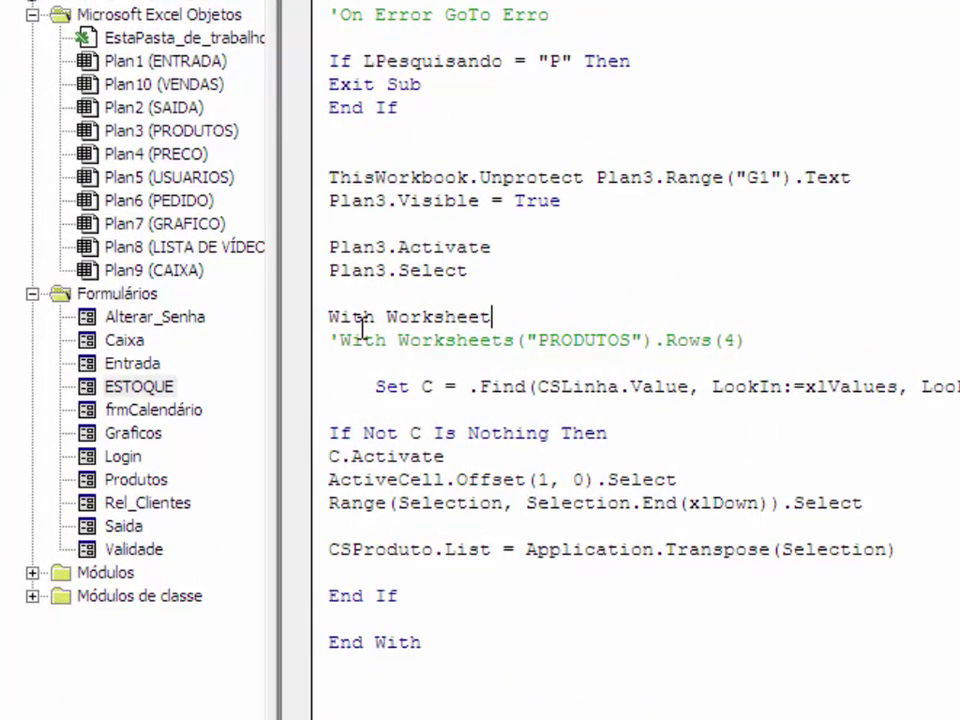
type("s(")
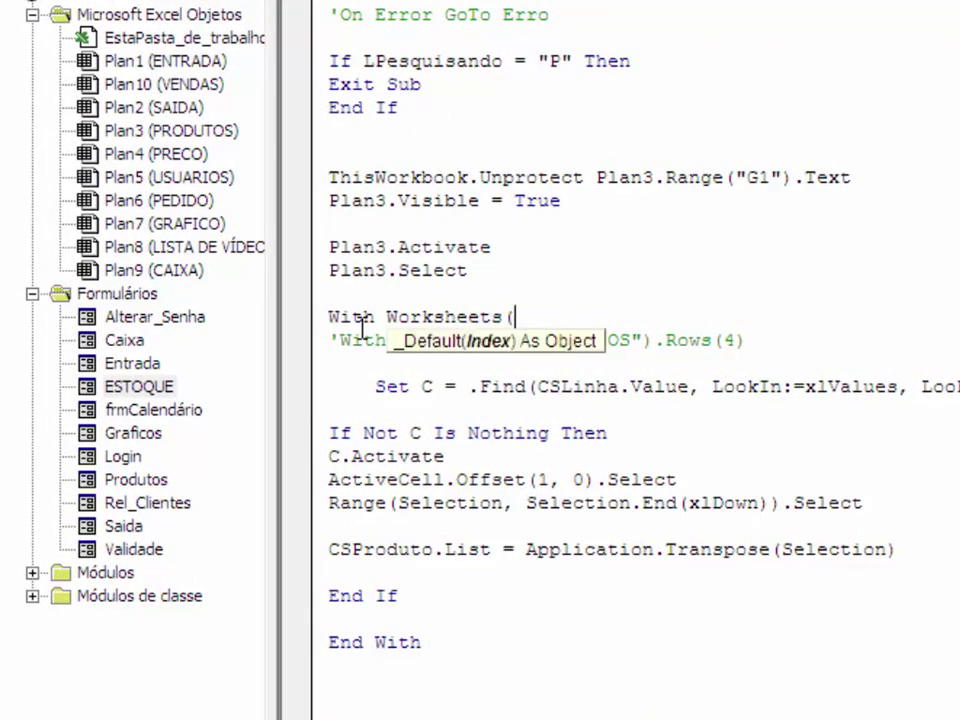
type("\"")
type("PRODUTOS")
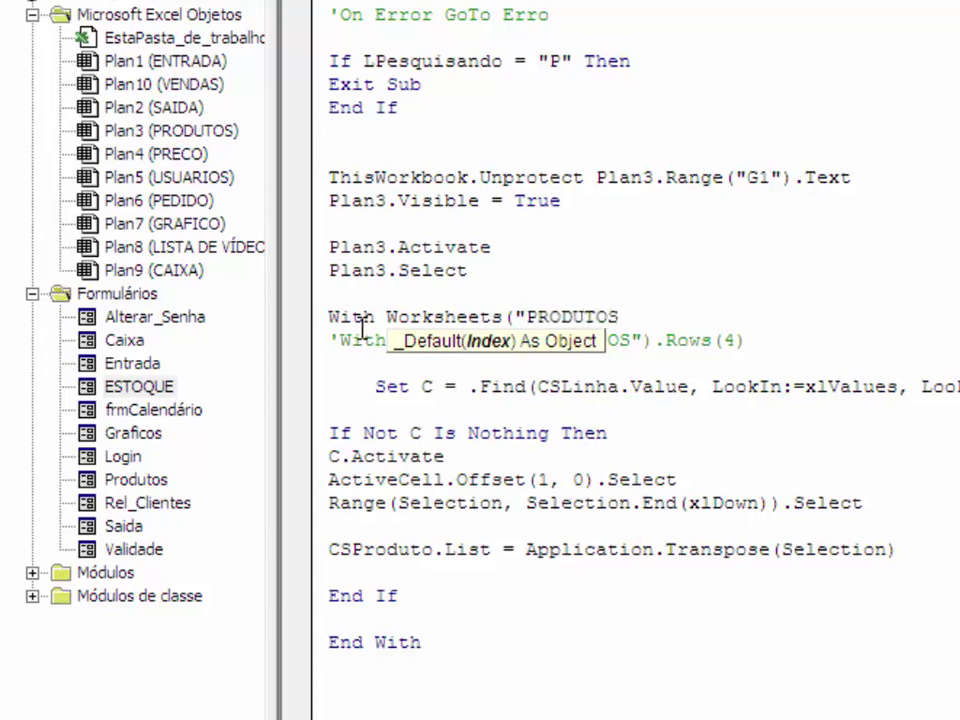
type("\").")
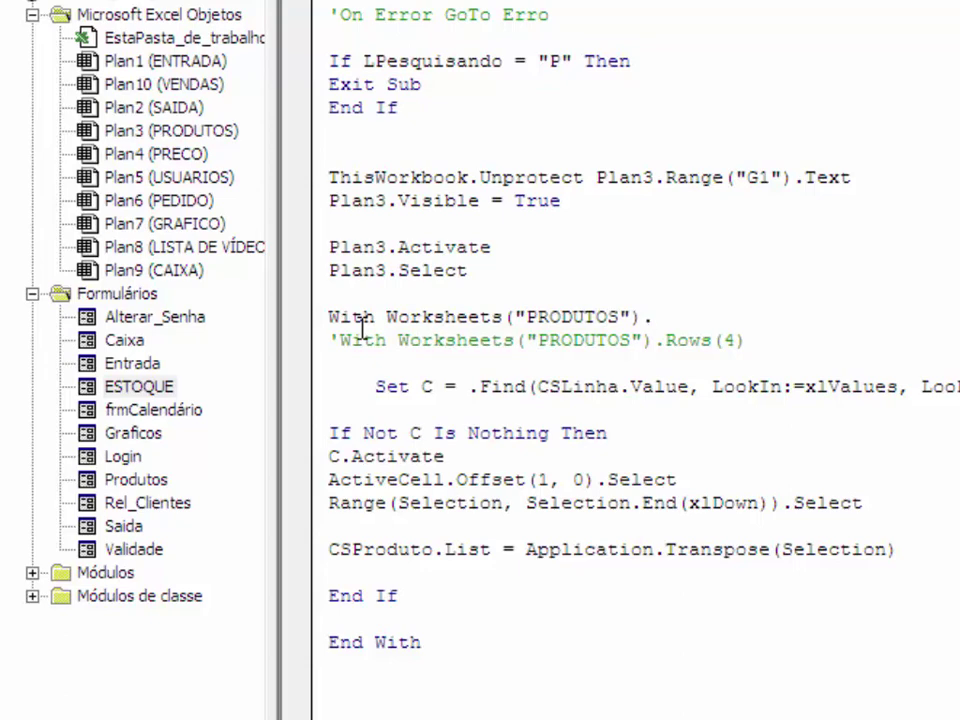
type("Rows")
type("(4")
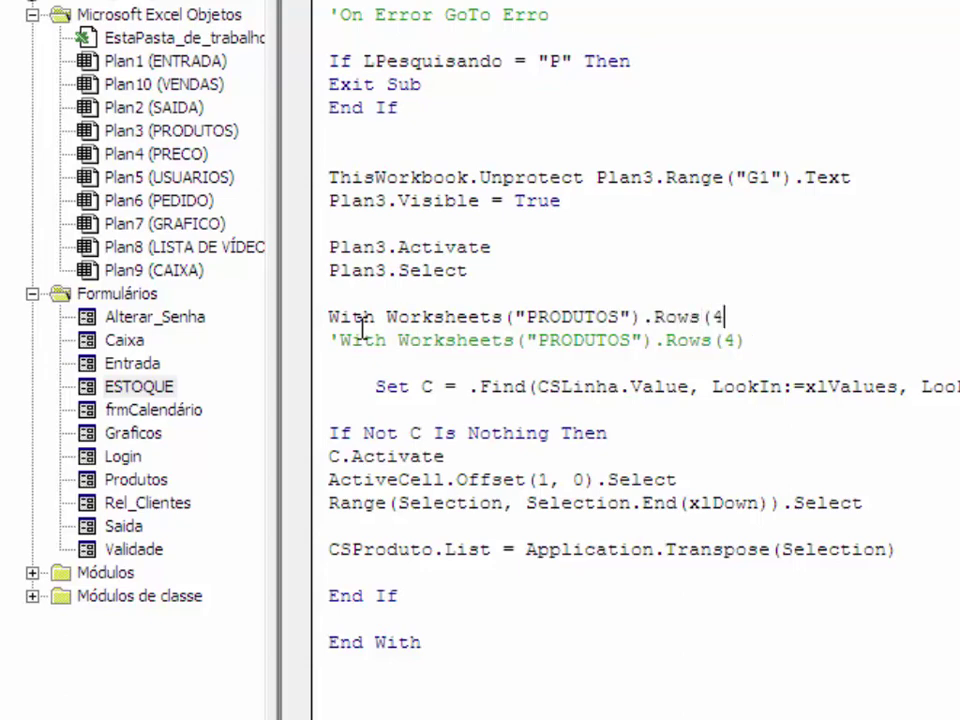
type(")")
key("Return")
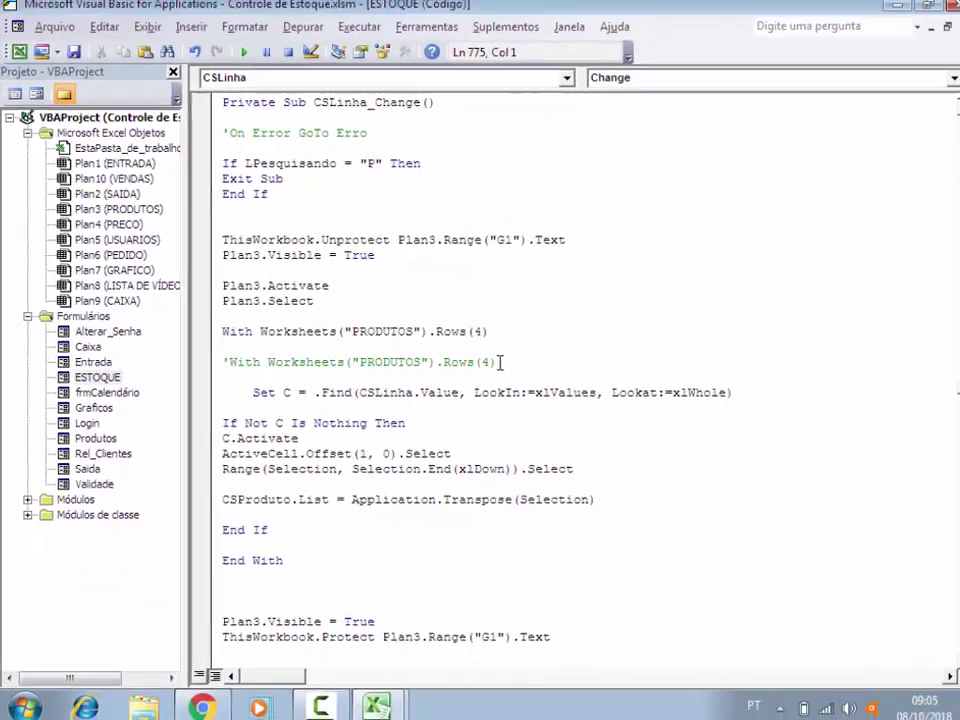
- Delete the old commented With line and its leftover empty line in CSLinha_Change
left_click_drag(487, 362, 219, 362)
key("Delete")
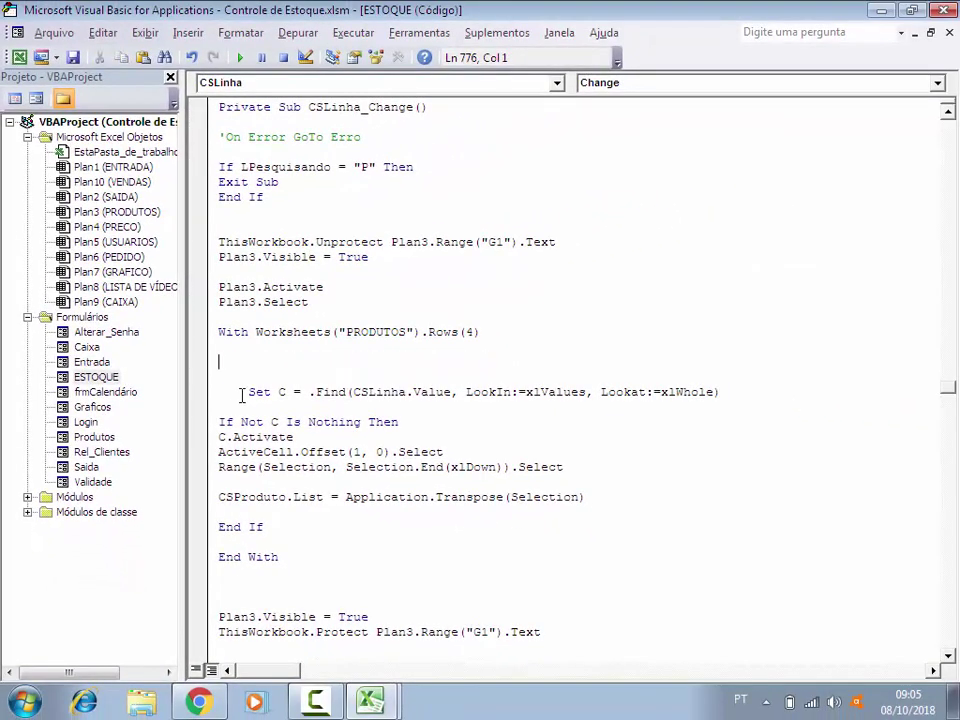
key("Delete")
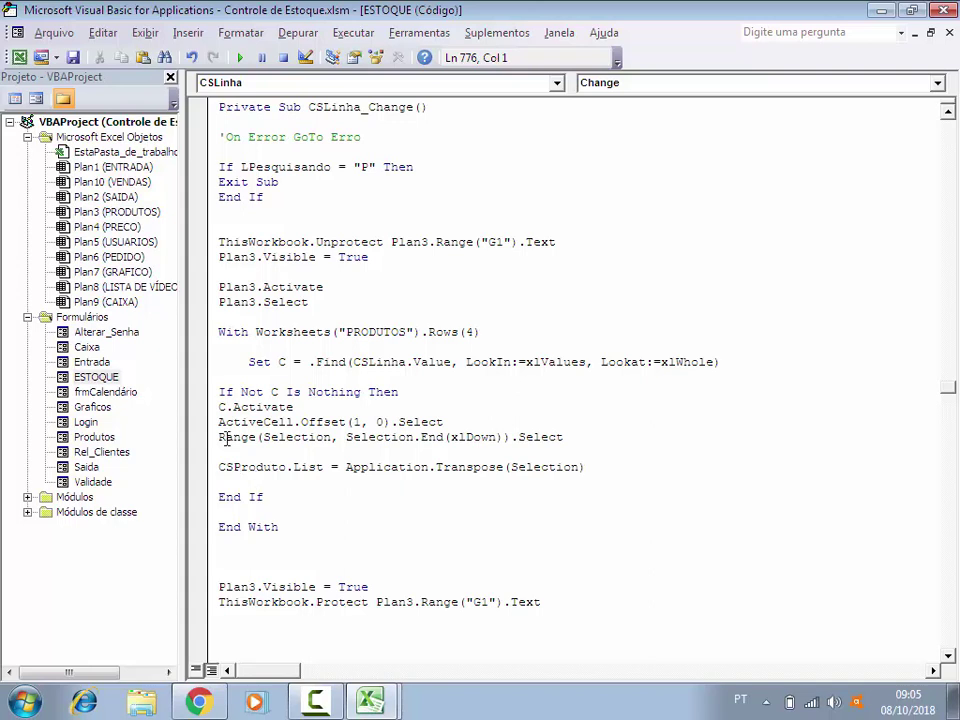
left_click_drag(222, 467, 591, 462)
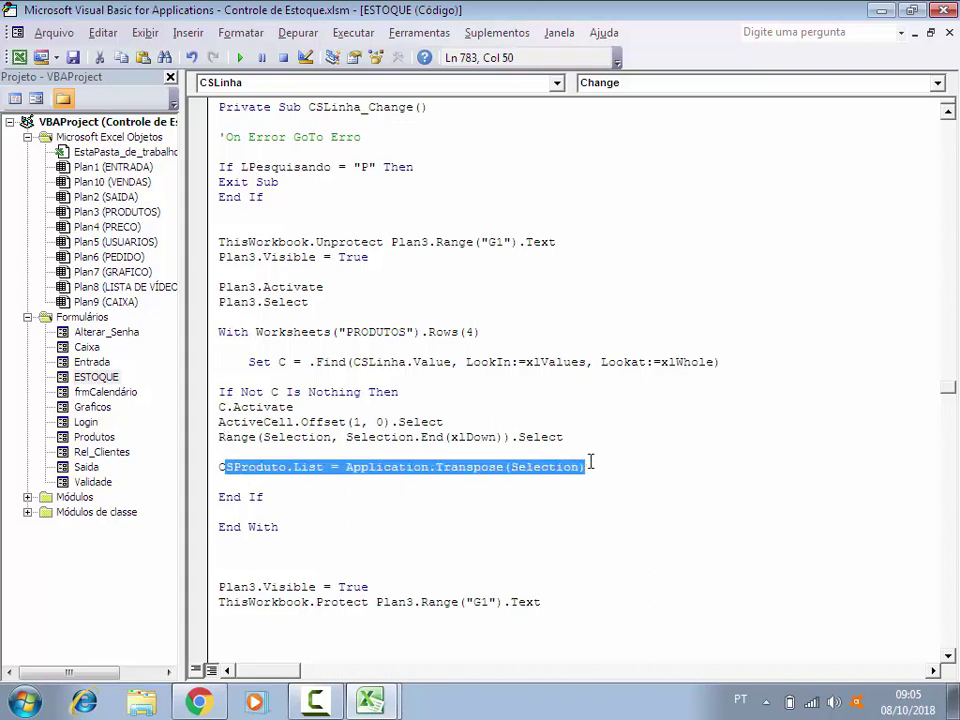
left_click(416, 436)
- Uncomment the On Error GoTo Erro line and save the VBA project
left_click(223, 136)
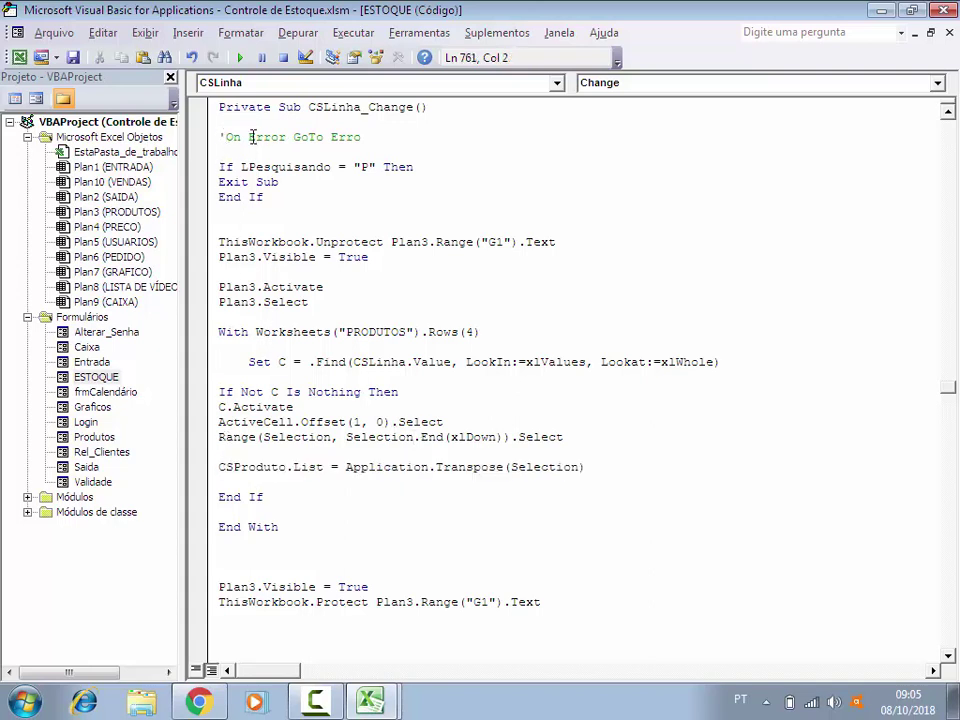
key("BackSpace")
left_click(332, 197)
left_click(70, 57)
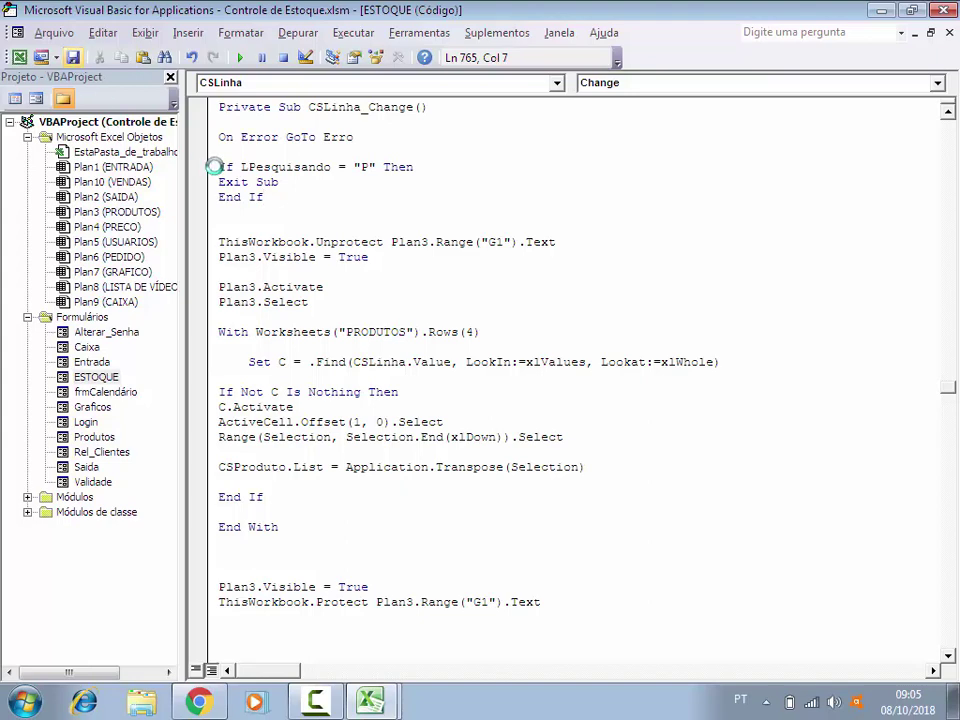
- Review the UserForm_Initialize lines filling the Linha combos, then return to the ESTOQUE design's Entrada page
double_click(96, 376)
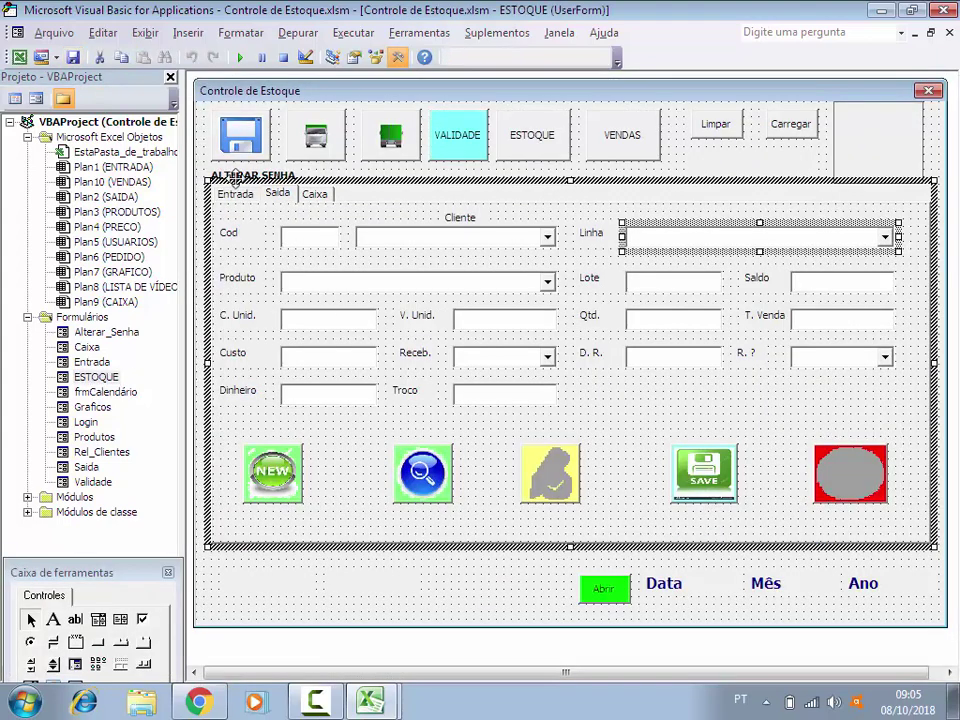
double_click(202, 160)
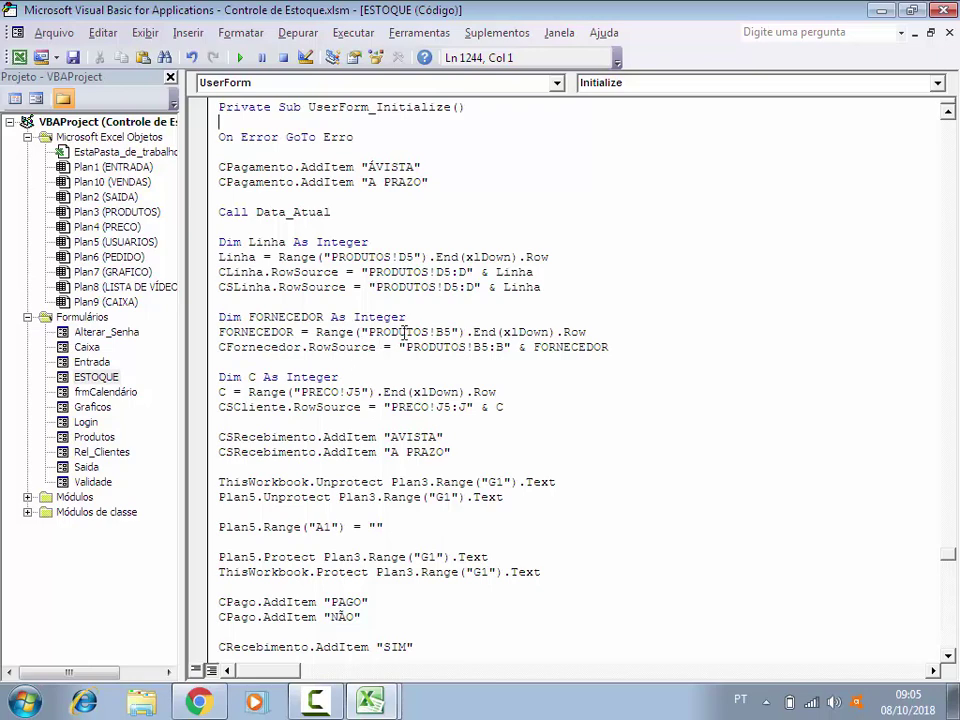
left_click_drag(543, 287, 219, 242)
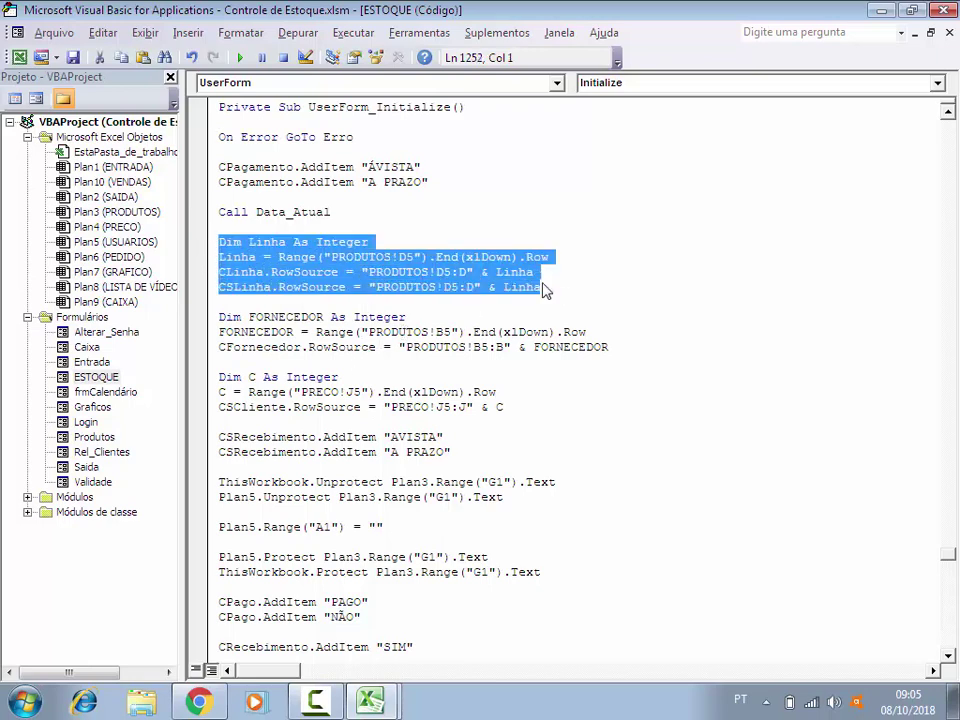
double_click(96, 377)
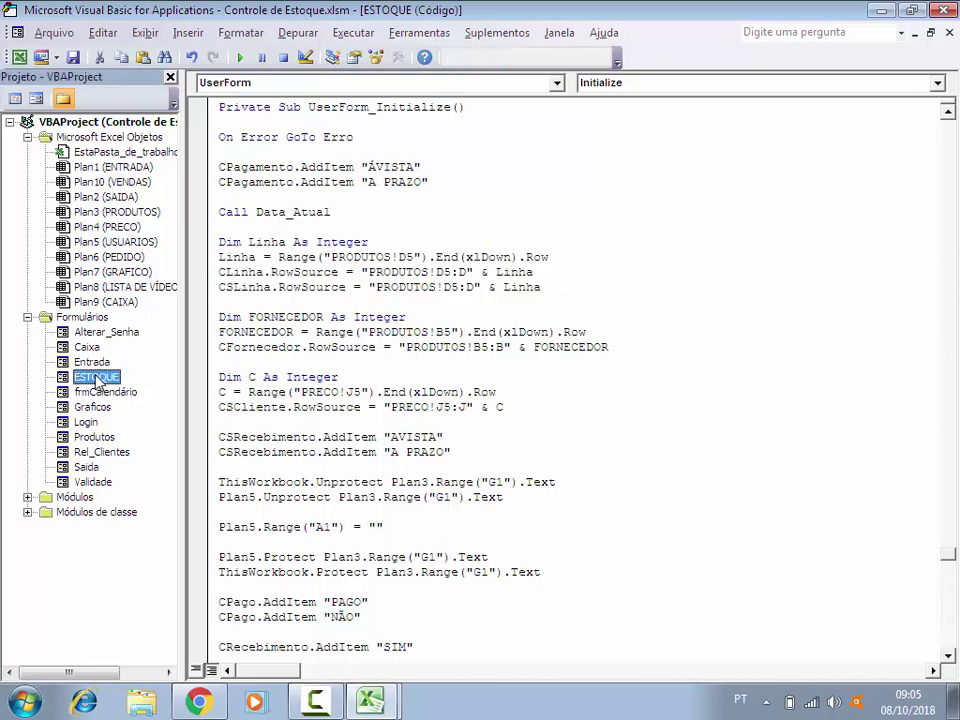
left_click(235, 193)
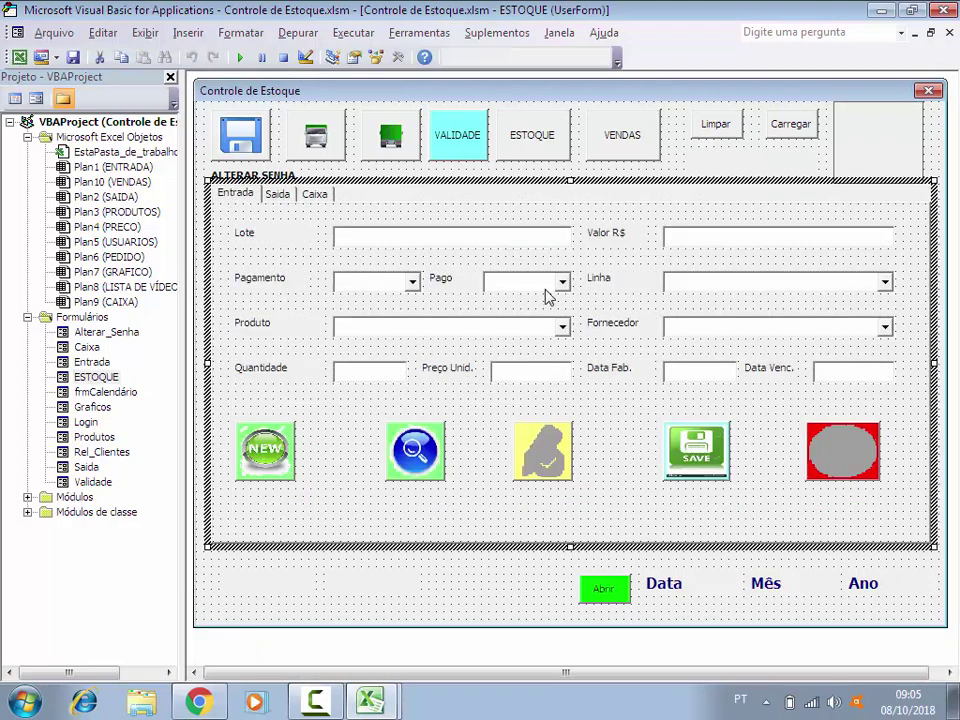
key("F7")
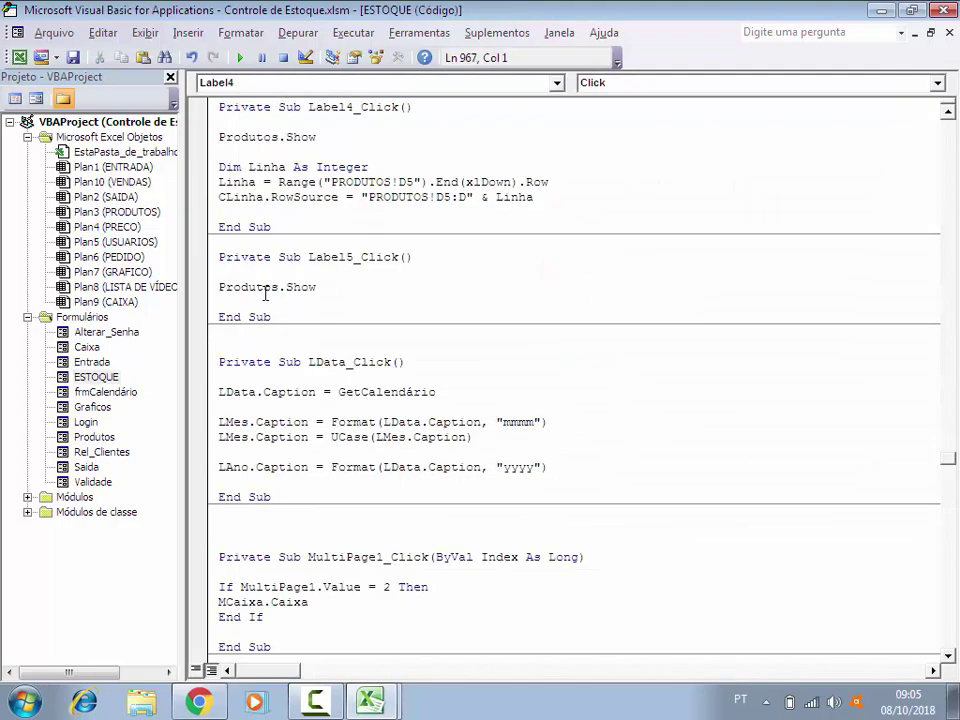
left_click_drag(221, 166, 540, 197)
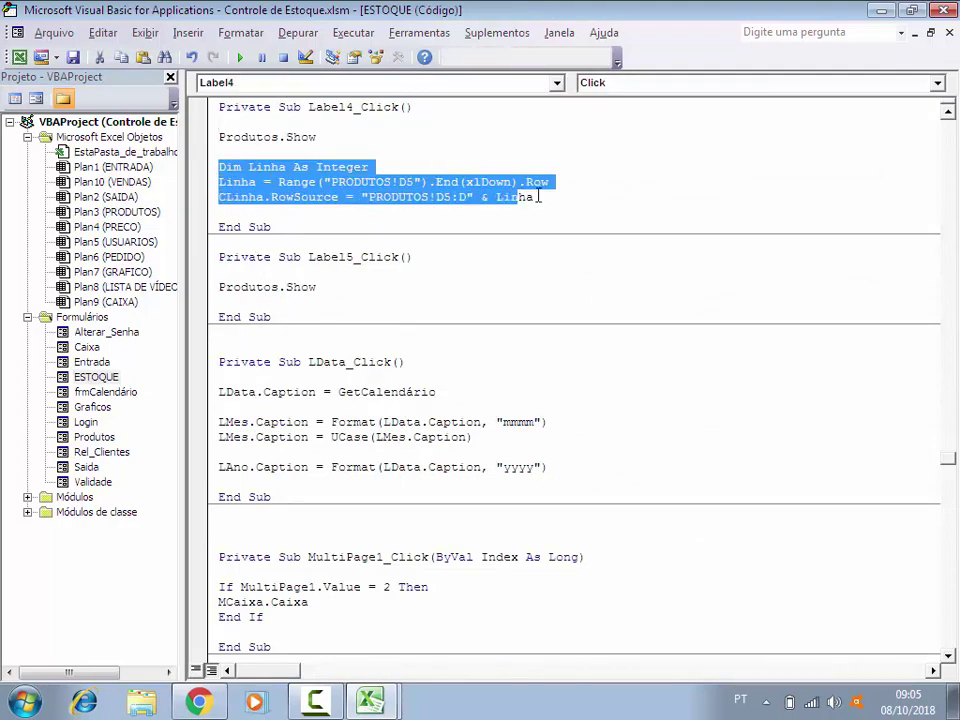
left_click(666, 208)
type("CSLinha.RowSource = \"PRODUTOS!D5:D\" & Linha")
left_click(278, 137)
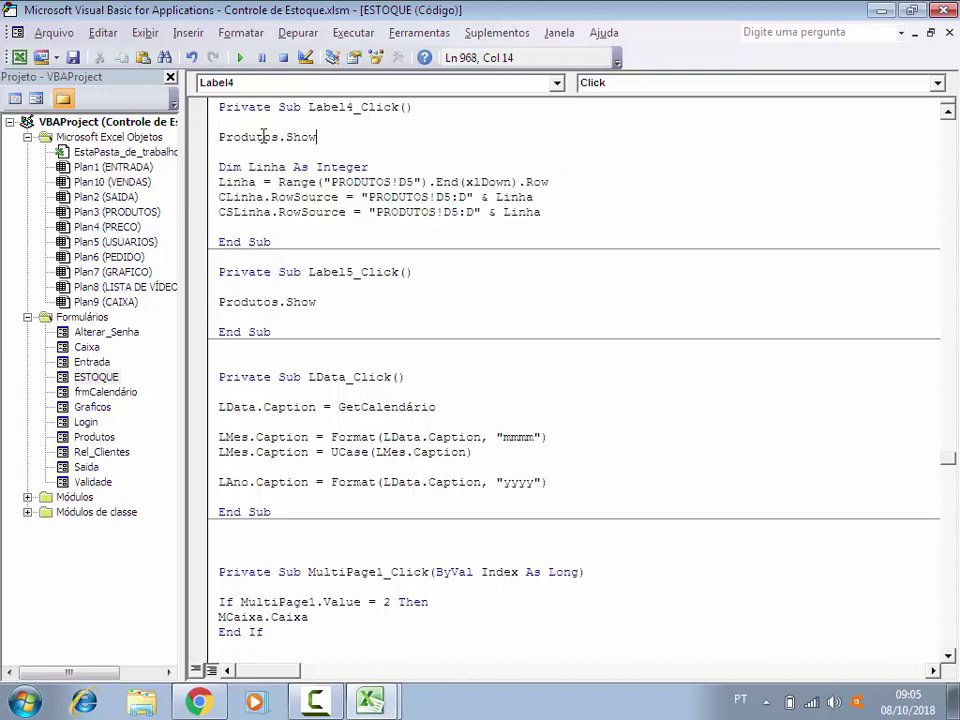
left_click(200, 139)
left_click(240, 152)
left_click(194, 134)
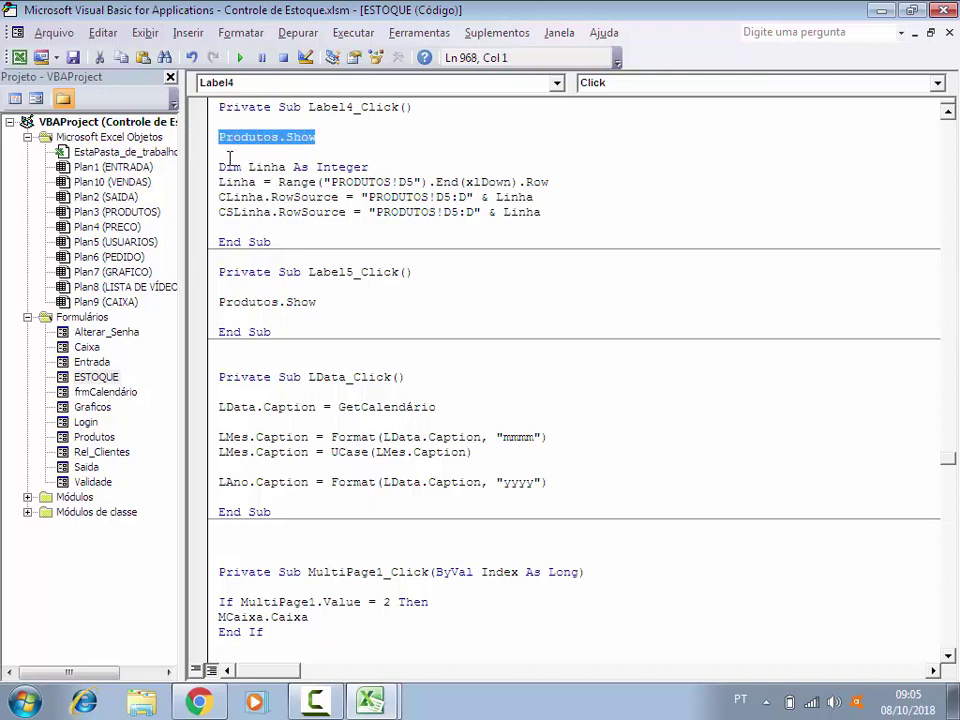
left_click(196, 212)
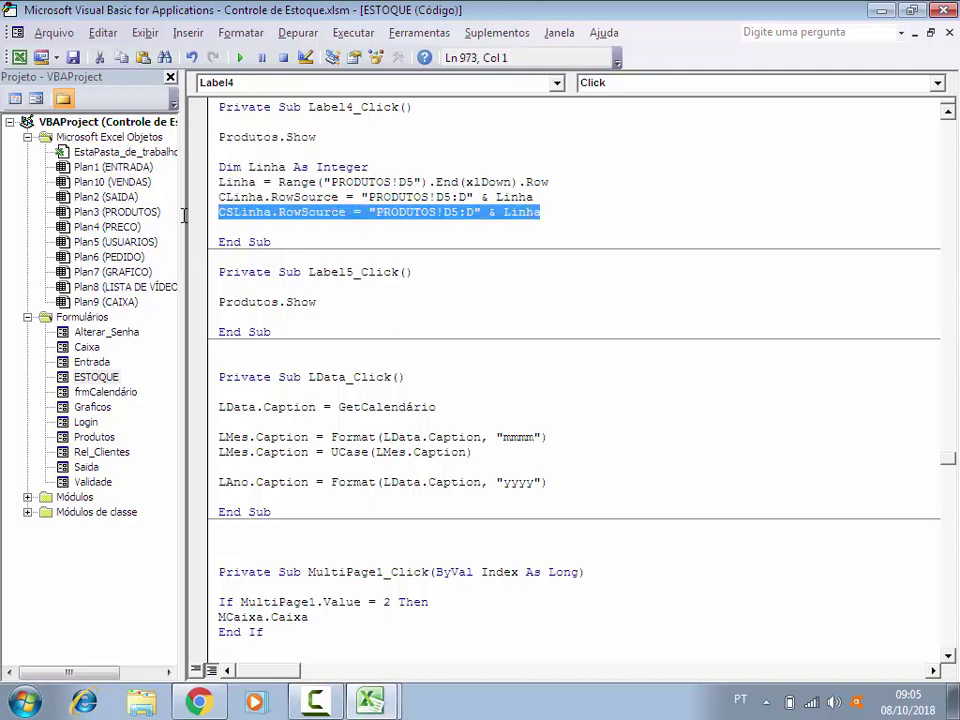
key("Delete")
left_click(256, 154)
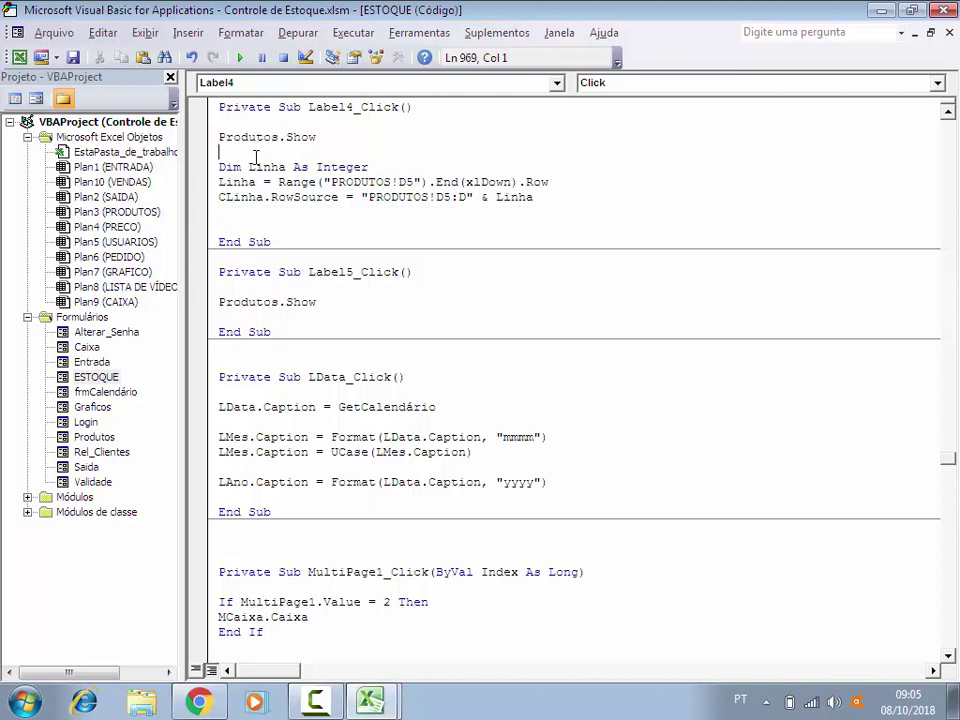
left_click_drag(329, 148, 256, 137)
left_click(225, 152)
mouse_move(220, 167)
left_mouse_down()
mouse_move(230, 182)
mouse_move(538, 197)
left_mouse_up()
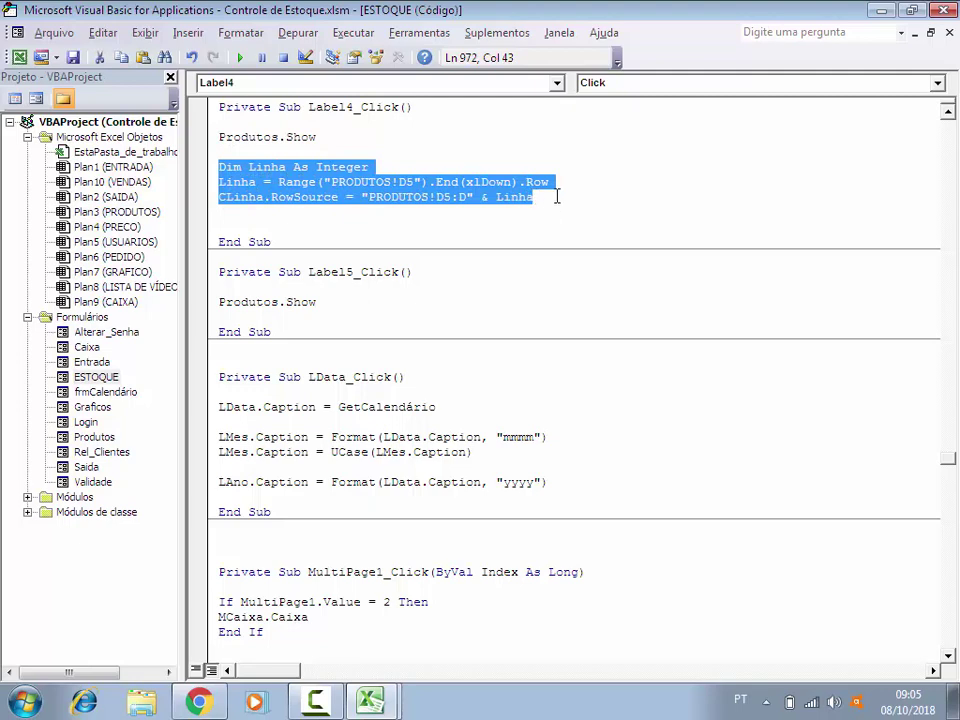
left_click(289, 214)
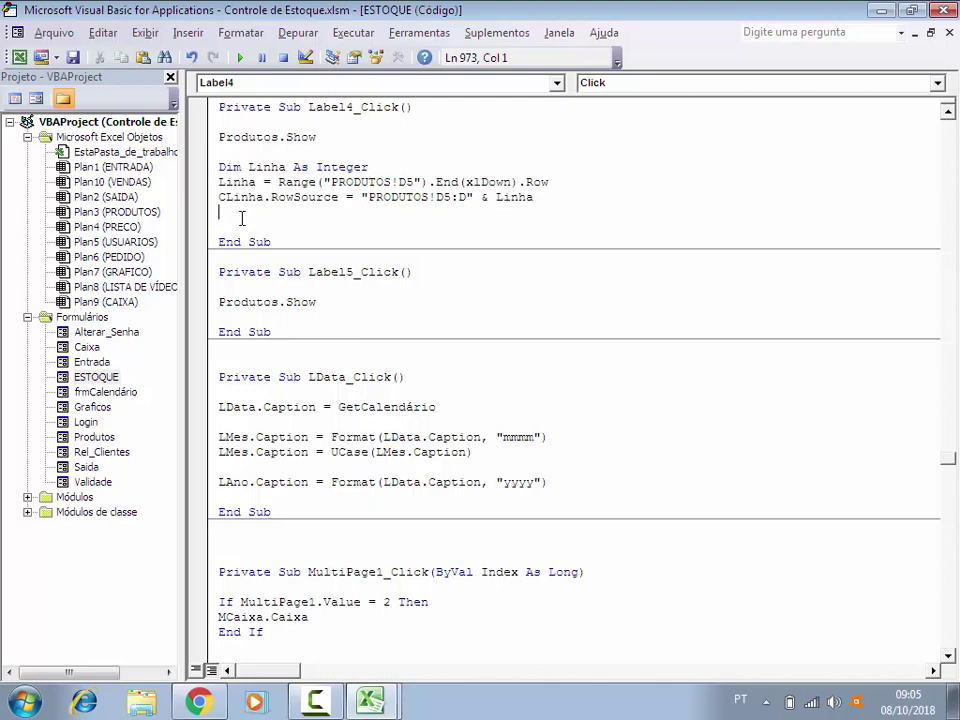
- Open Label10_Click for the Saida Linha label, paste the Linha lines and delete the CLinha RowSource line
double_click(100, 377)
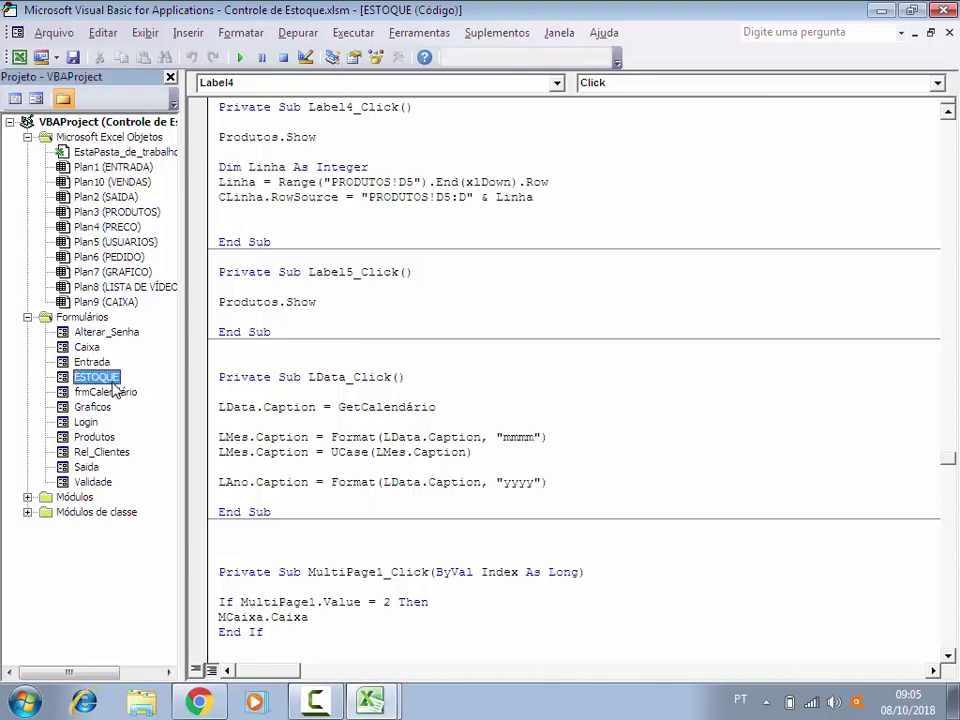
left_click(277, 195)
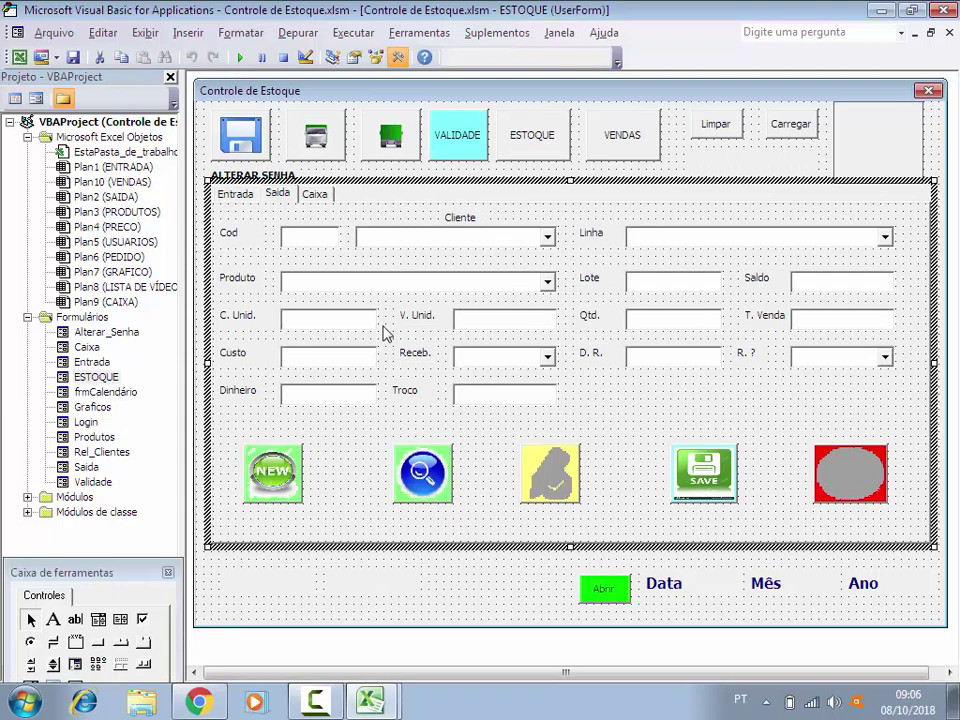
double_click(238, 279)
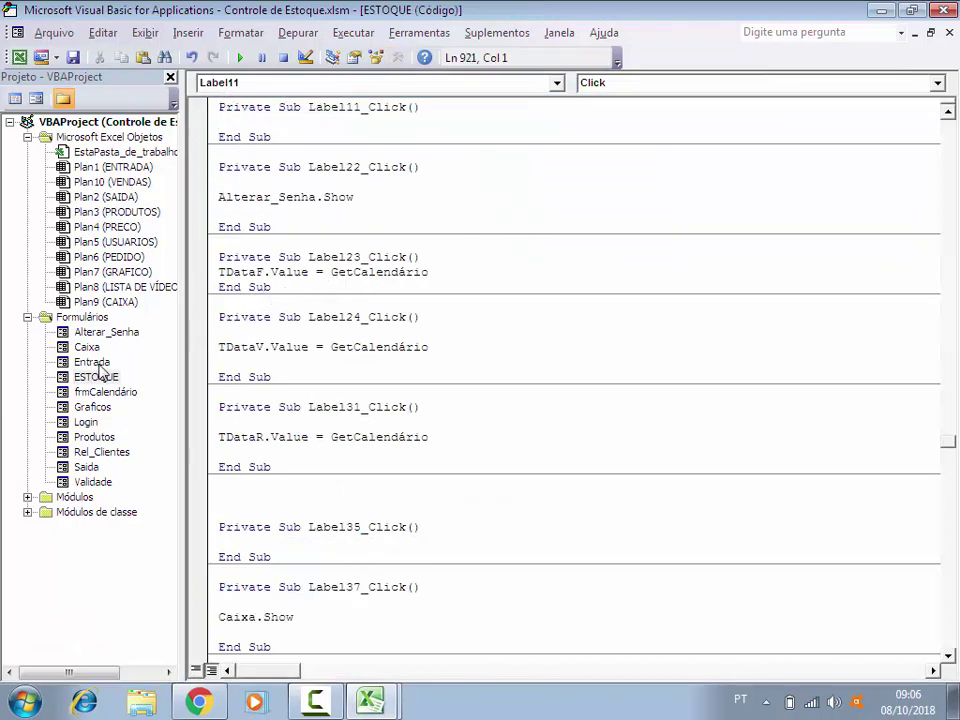
double_click(95, 378)
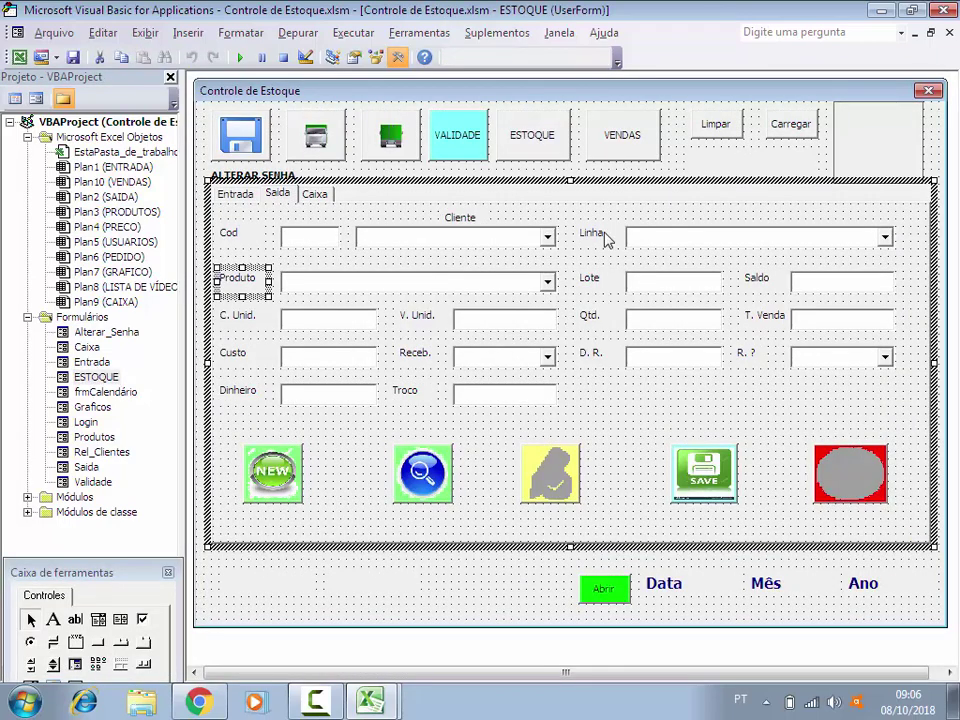
double_click(594, 238)
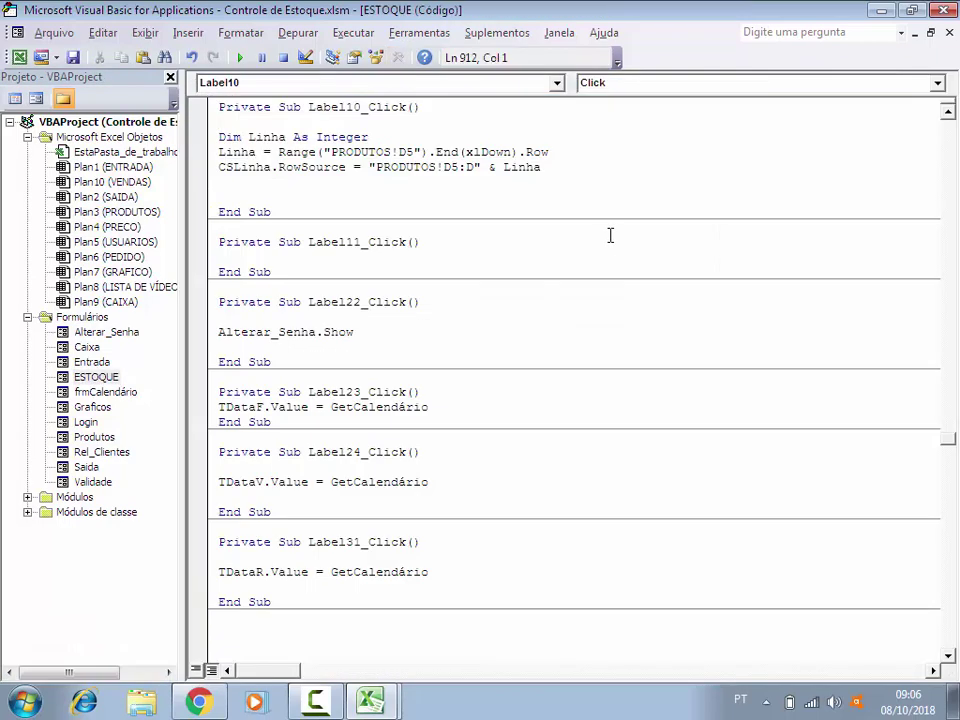
left_click_drag(541, 167, 219, 137)
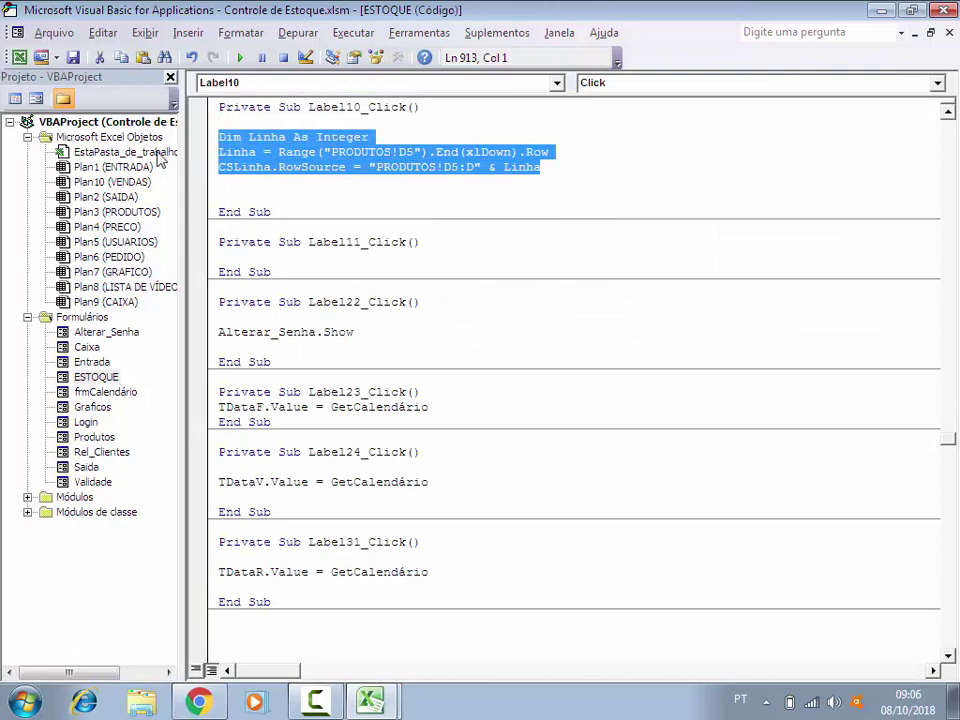
type("Dim Linha As Integer Linha = Range(\"PRODUTOS!D5\").End(xlDown).Row CLinha.RowSource = \"PRODUTOS!D5:D\" & Linha CSLinha.RowSource = \"PRODUTOS!D5:D\" & Linha")
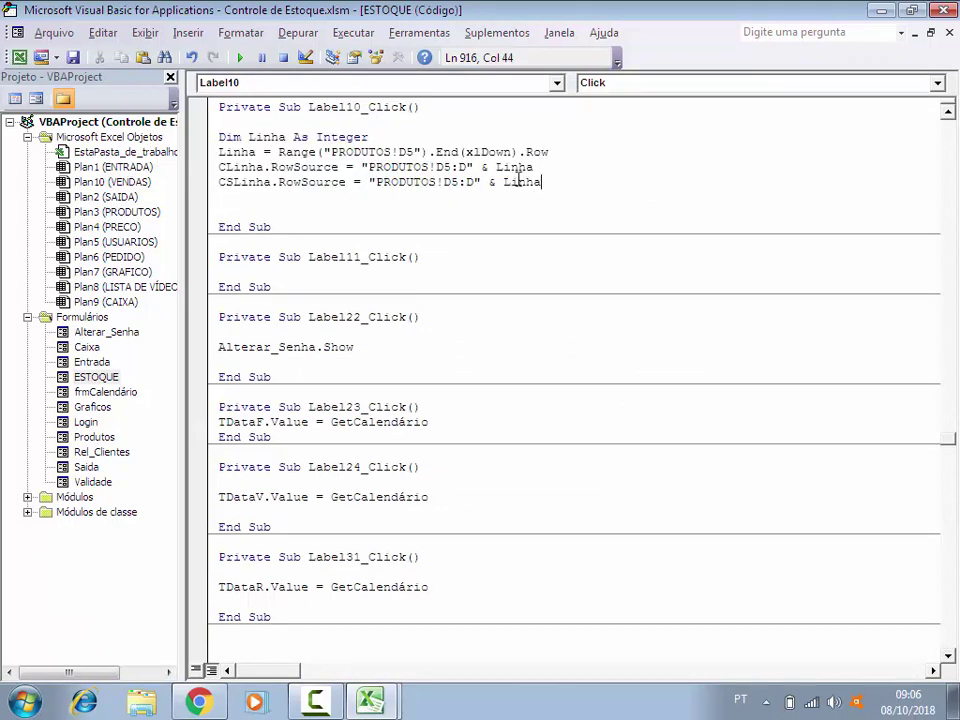
left_click_drag(539, 170, 219, 167)
key("Delete")
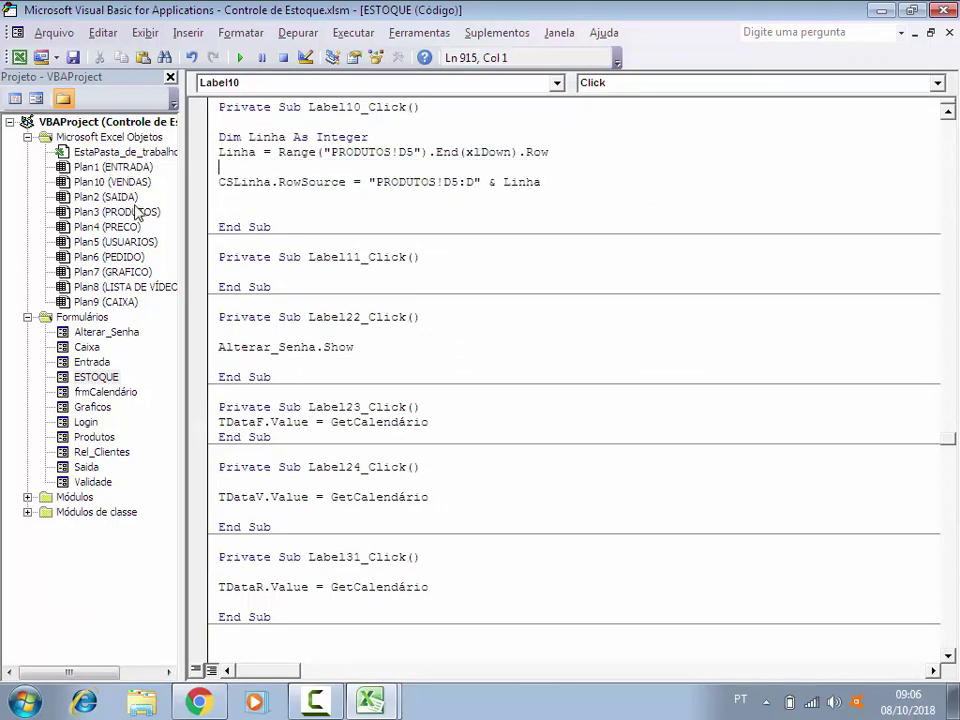
key("Delete")
- Add a Produtos.Show line above Dim Linha and select the CSLinha RowSource "PRODUTOS!D5:D" & Linha line
left_click(241, 125)
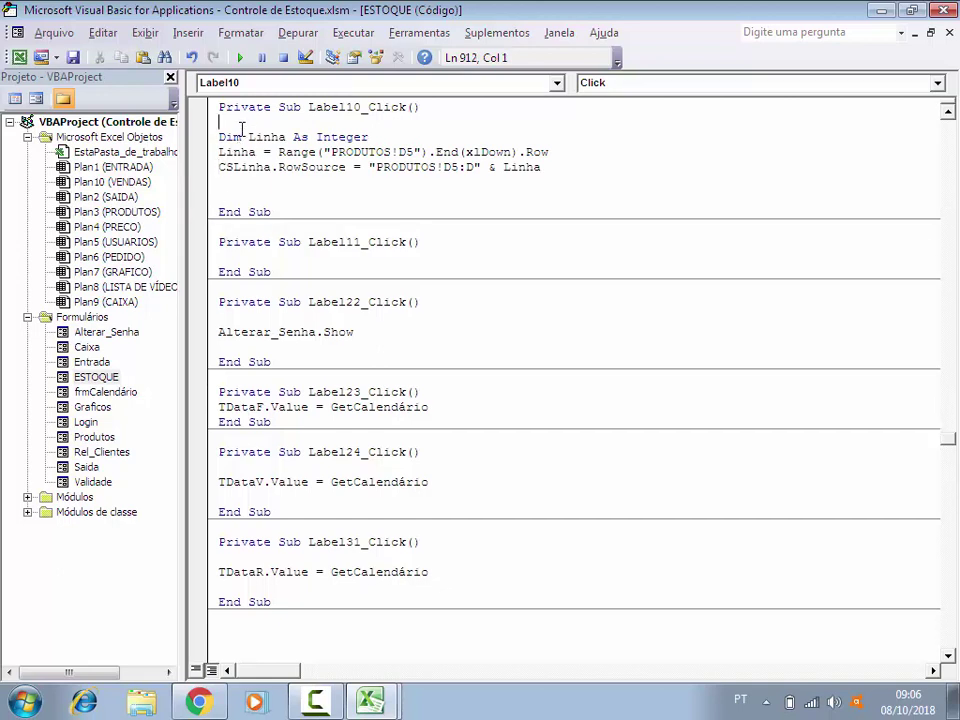
key("Return")
key("Return")
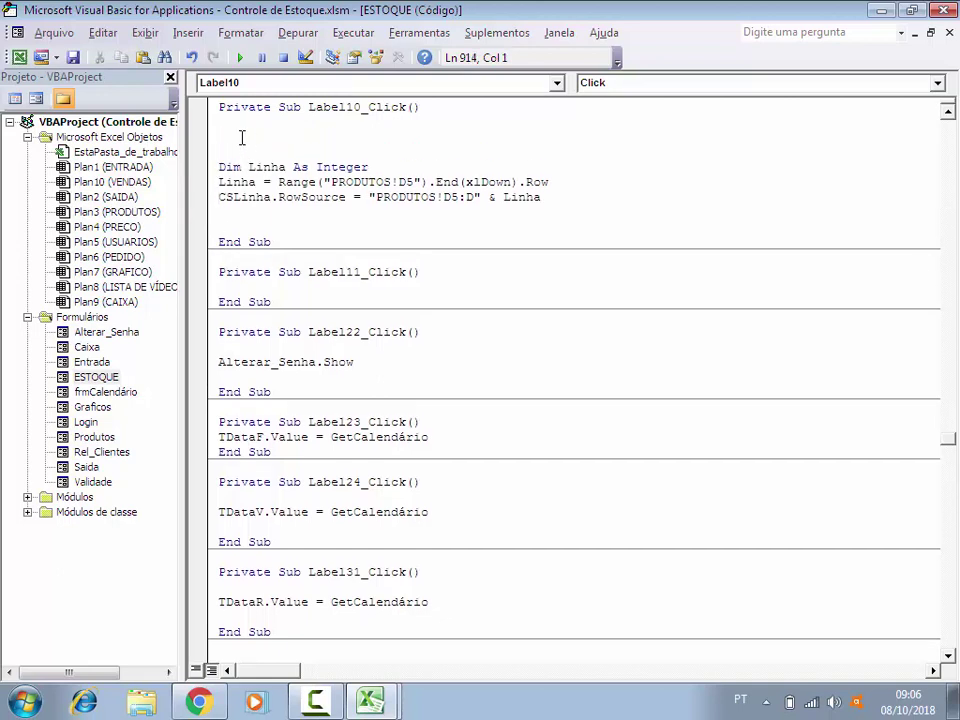
type("Pro")
type("dutos.")
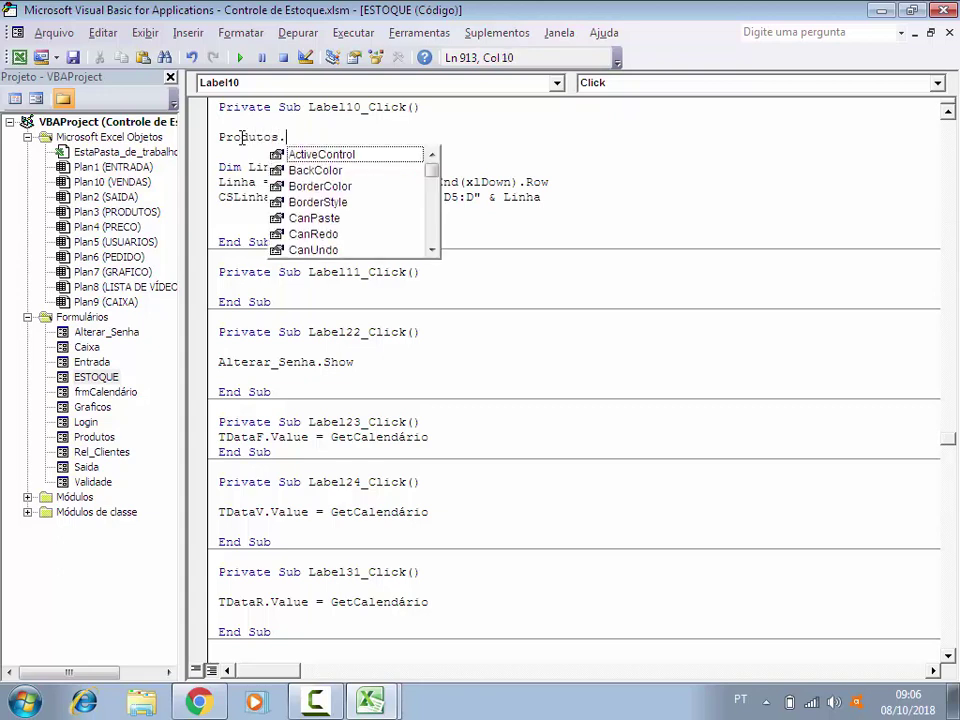
type("s")
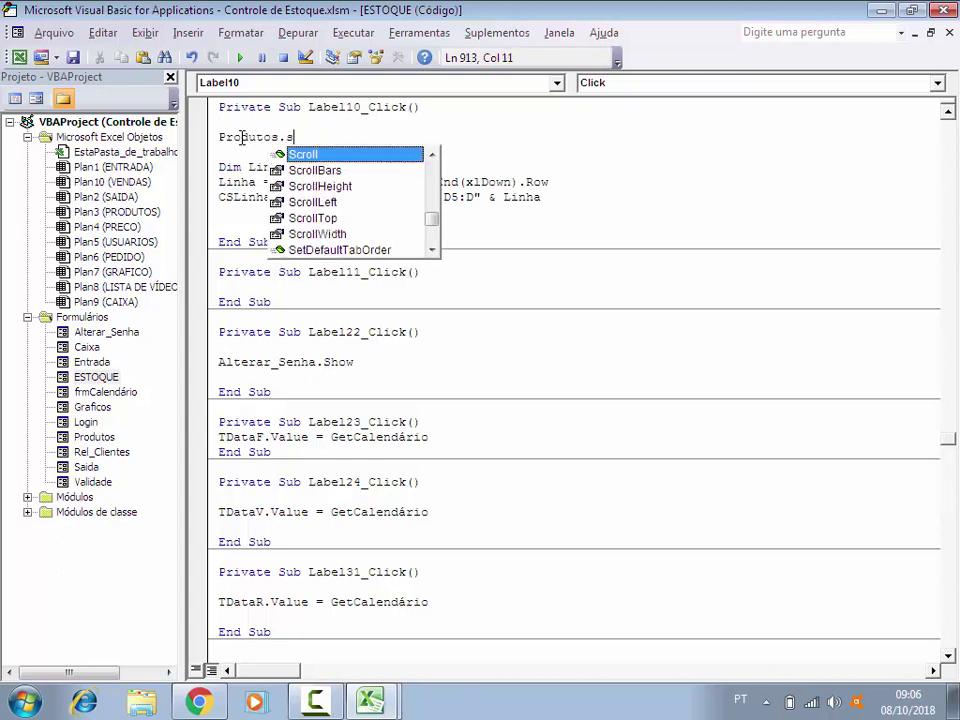
type("h")
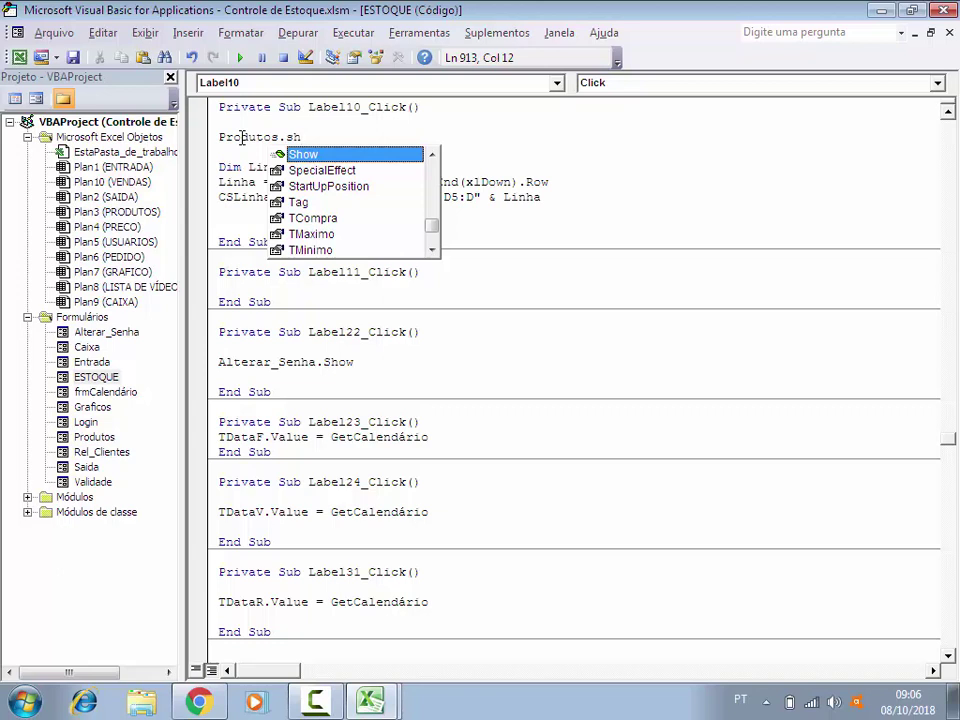
double_click(300, 155)
left_click(271, 212)
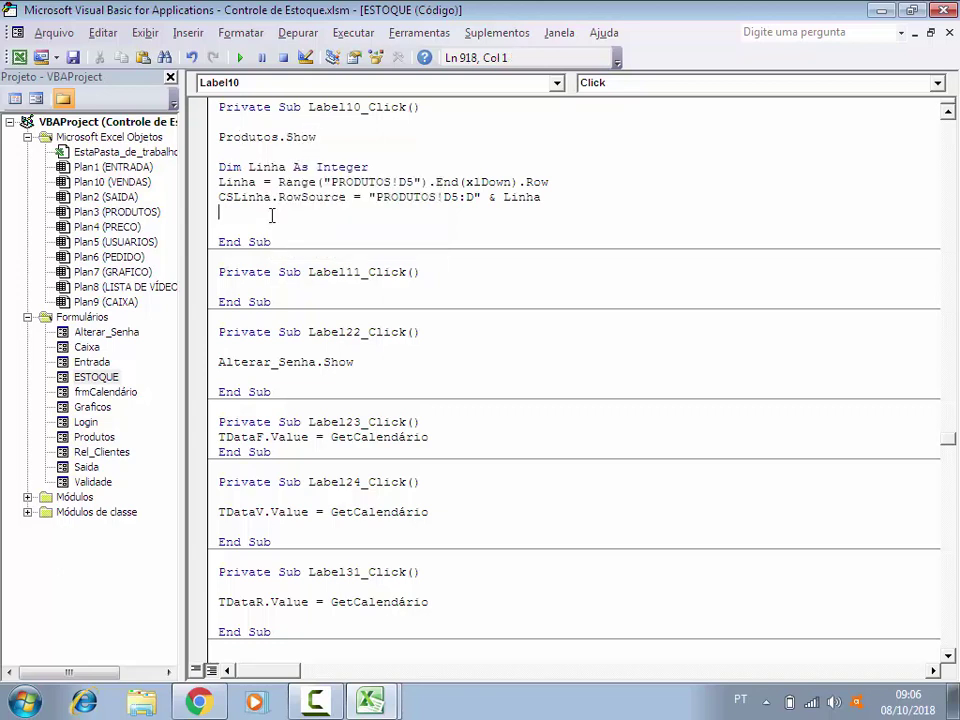
left_click_drag(250, 152, 561, 196)
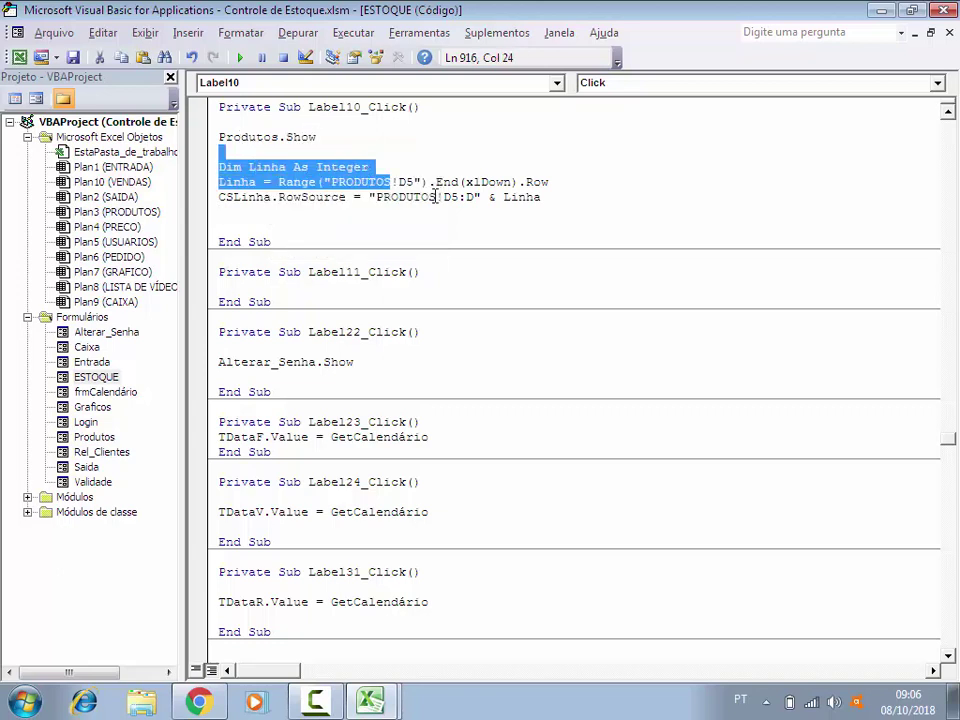
left_click(336, 214)
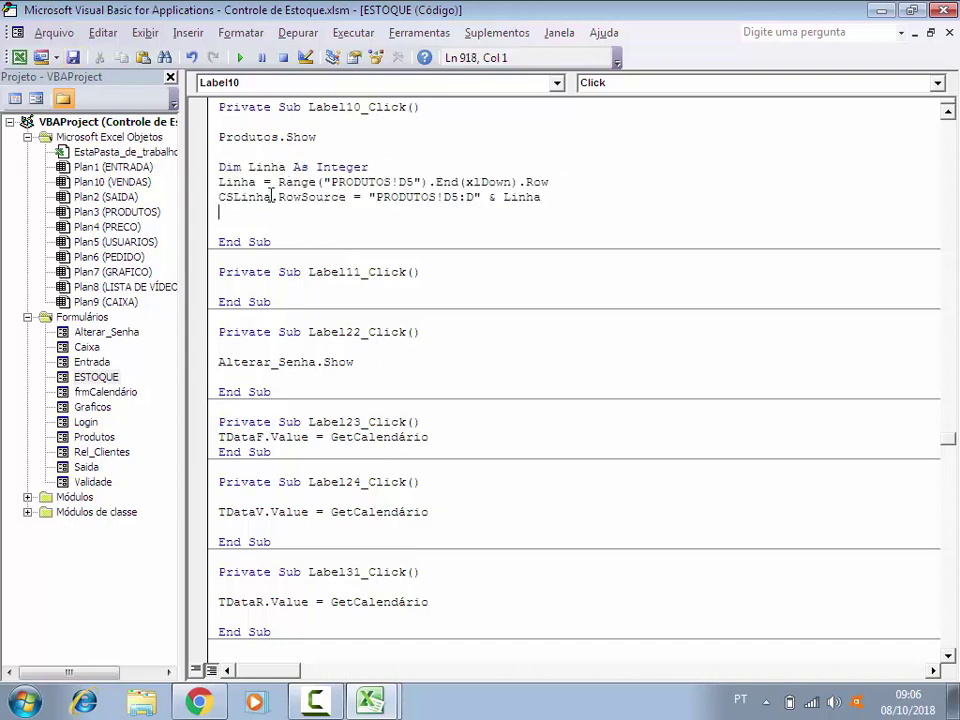
left_click_drag(548, 198, 222, 197)
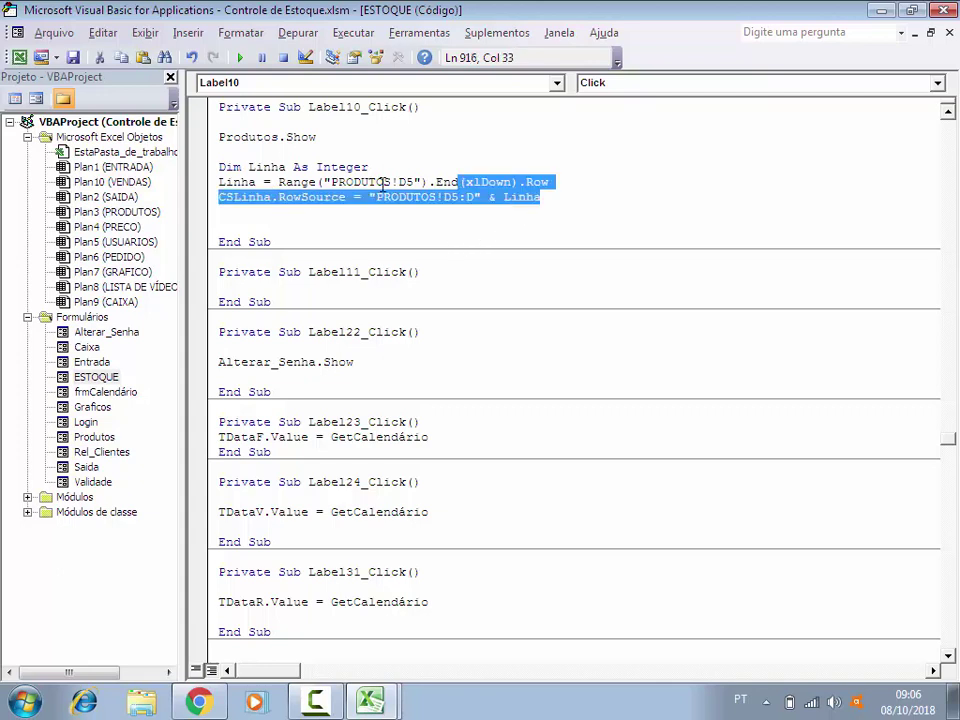
left_click(249, 214)
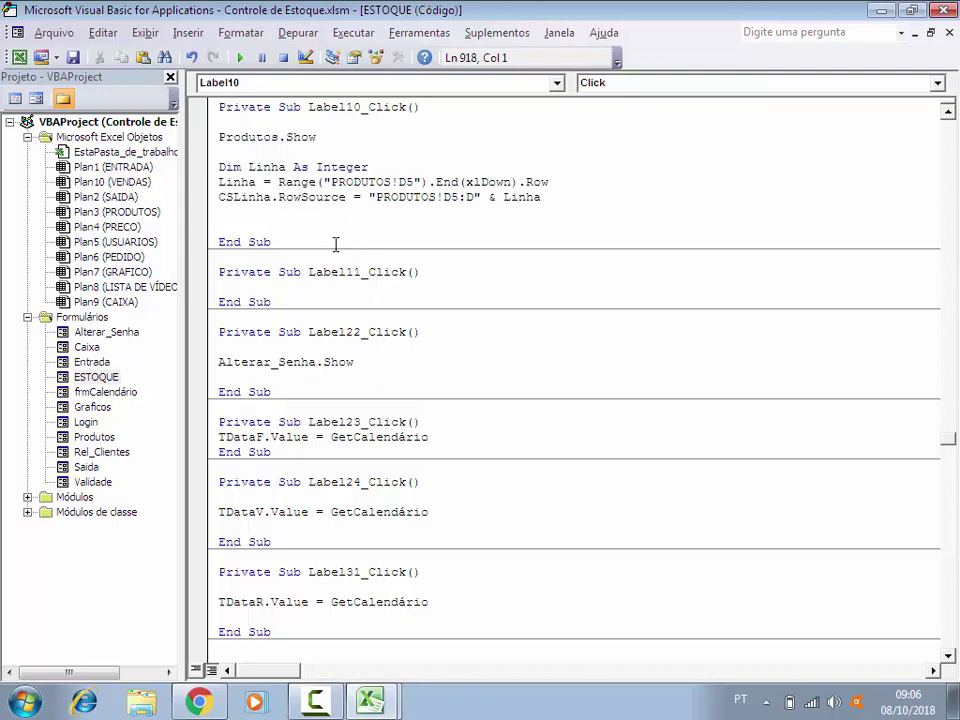
left_click_drag(538, 198, 218, 198)
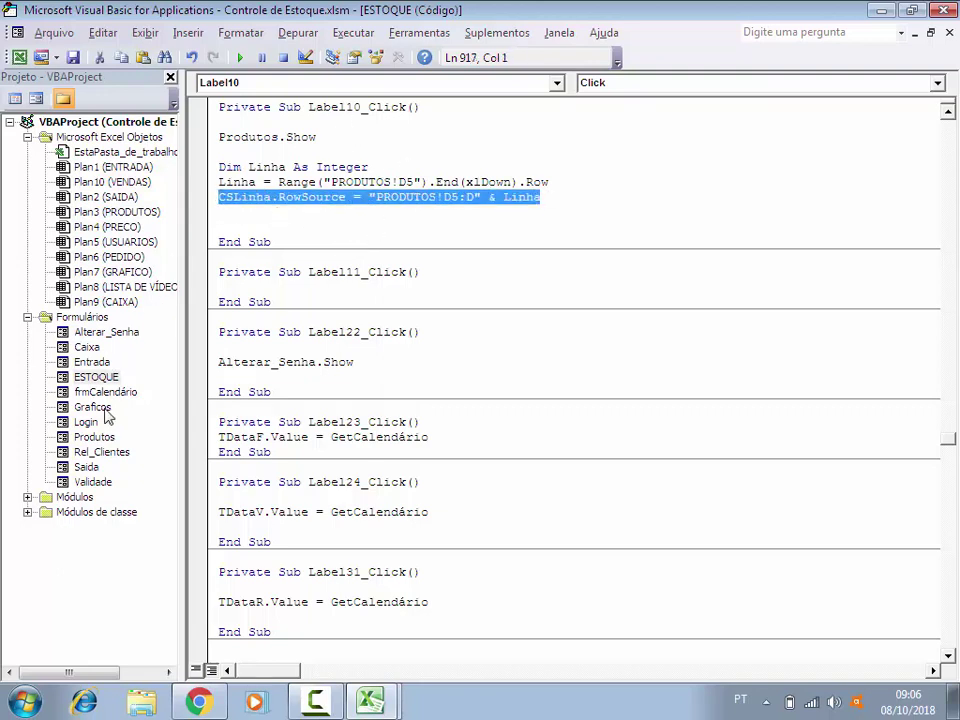
- Save and run the ESTOQUE form, then open Registrar Novos Produtos from the Saida tab's Linha label
double_click(100, 378)
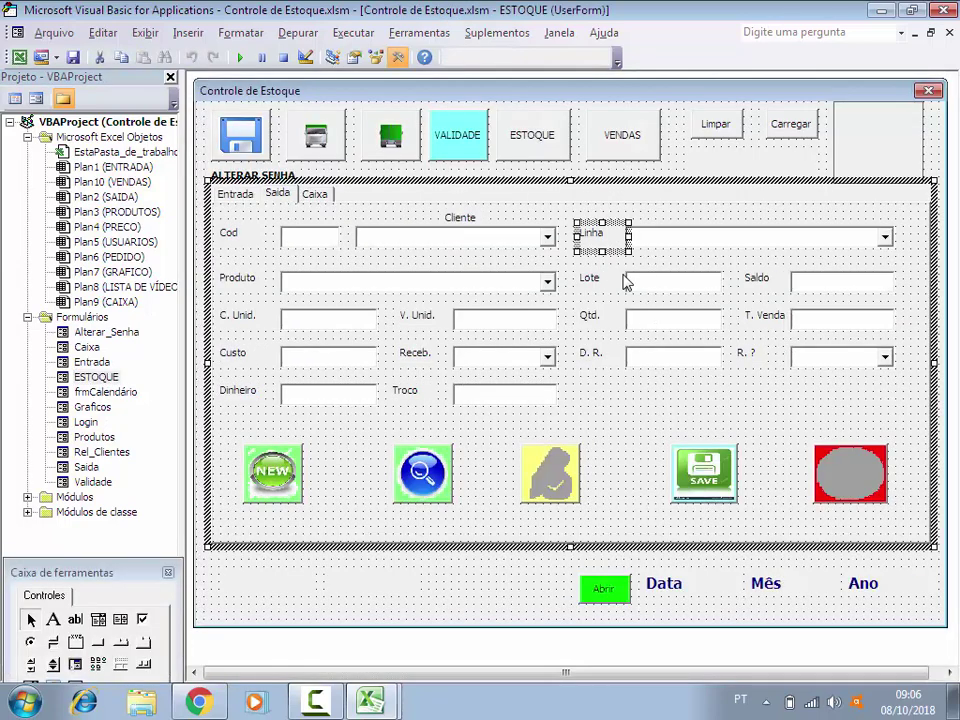
left_click(600, 266)
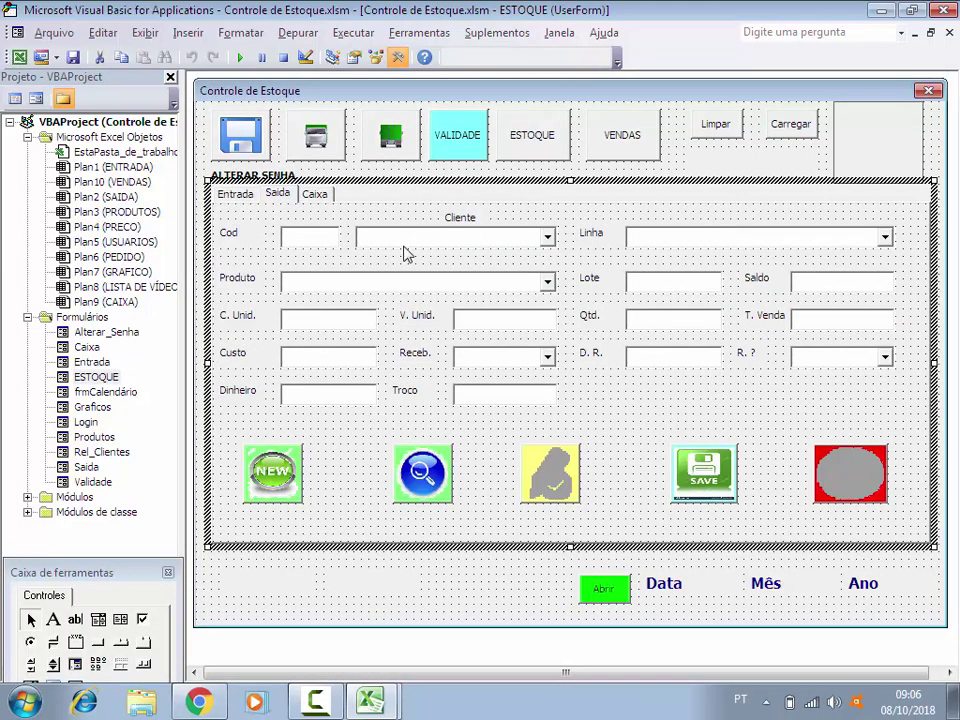
left_click(72, 57)
left_click(238, 57)
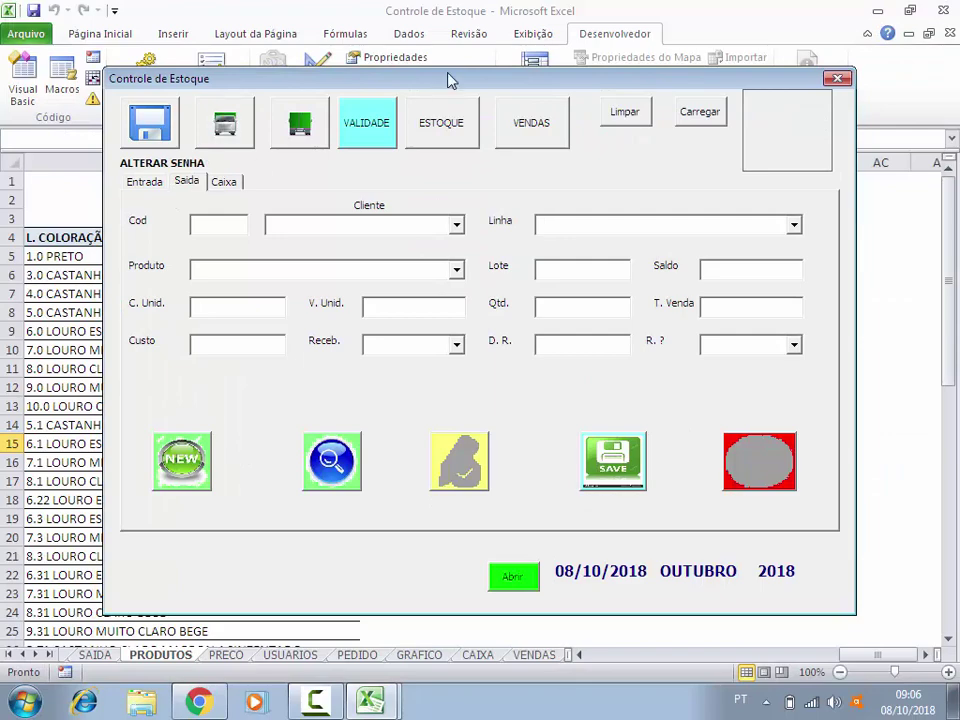
left_click_drag(450, 79, 455, 346)
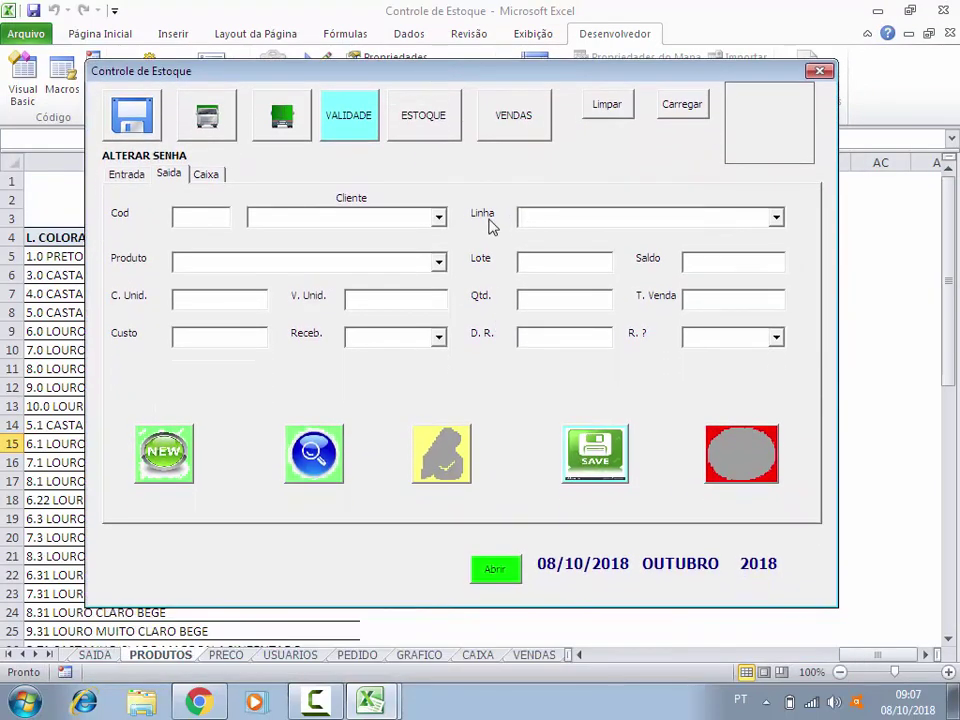
left_click(172, 178)
left_click(482, 216)
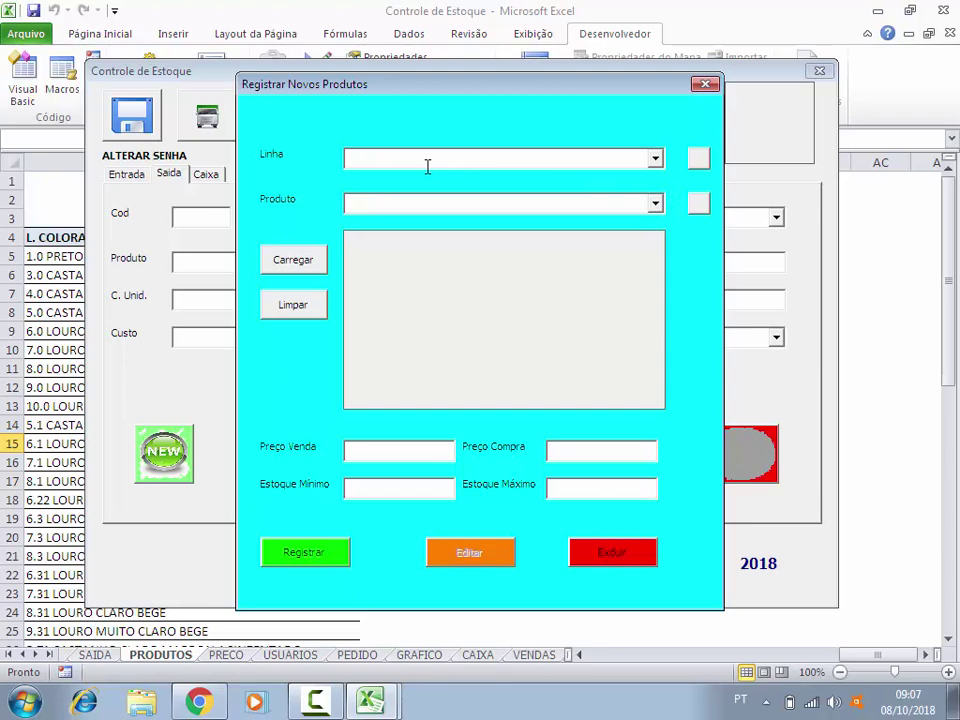
- Register the new line TESTE NOVA LINHA and keep it selected in Linha
type("TESTE NOVA LINHA")
left_click(697, 157)
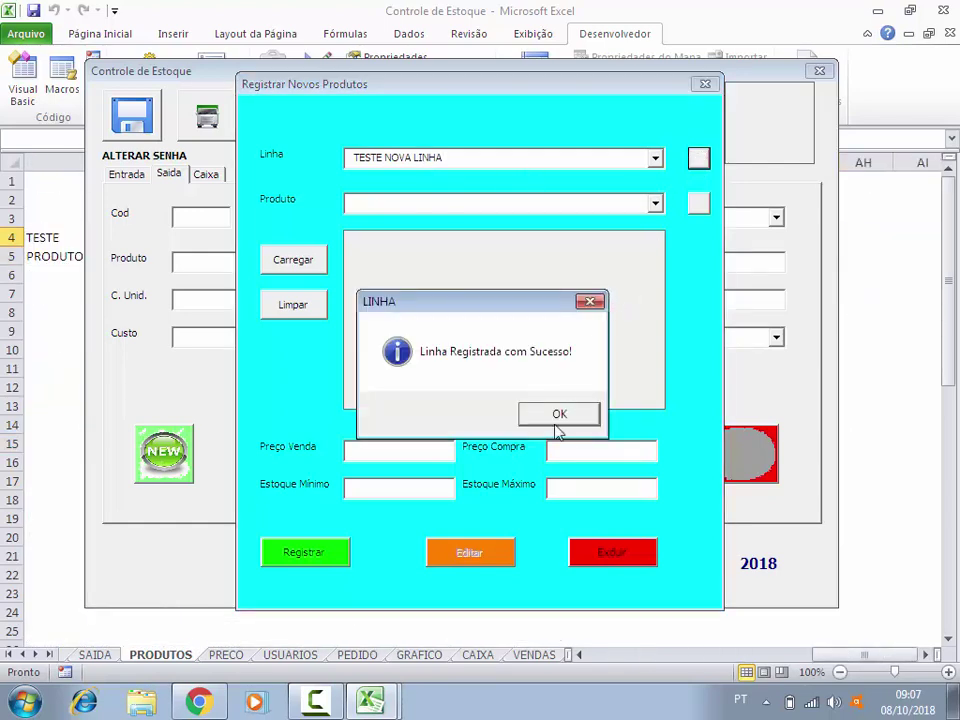
left_click(553, 417)
left_click(656, 159)
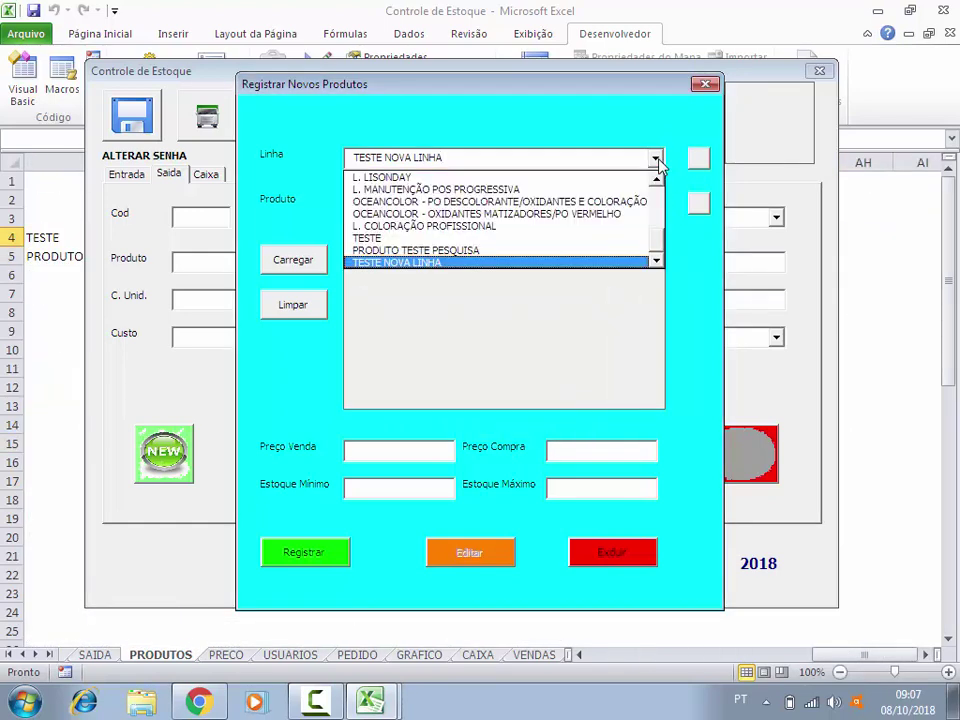
left_click(431, 262)
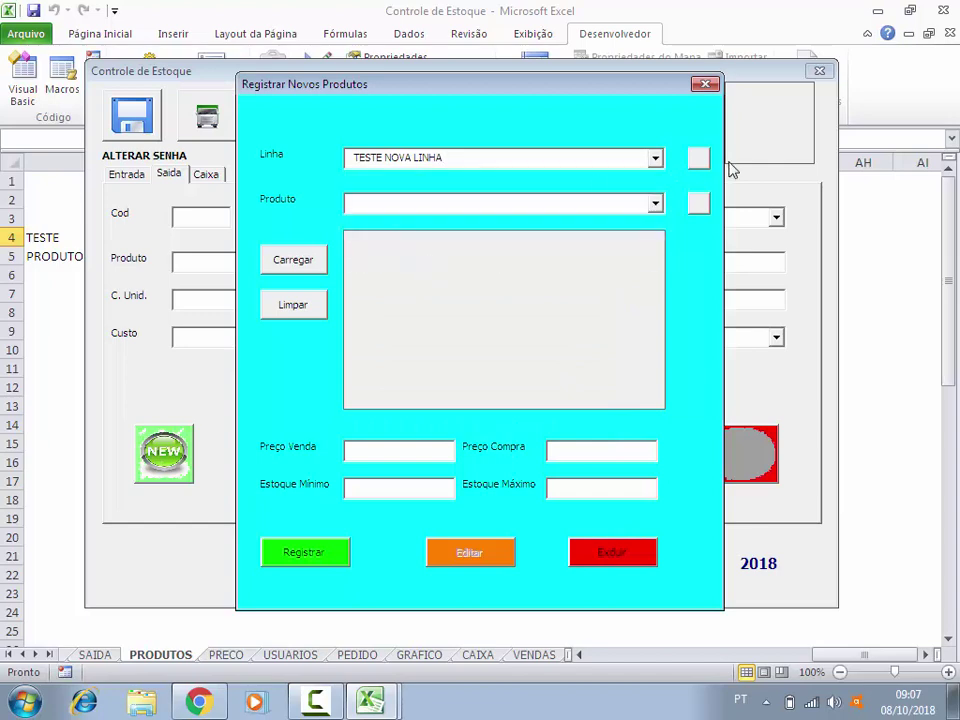
- Name the product PRODUTO TESTE NOVA LINHA and open the Carregar picture chooser
left_click(656, 203)
left_click(421, 203)
type("PRODUTO")
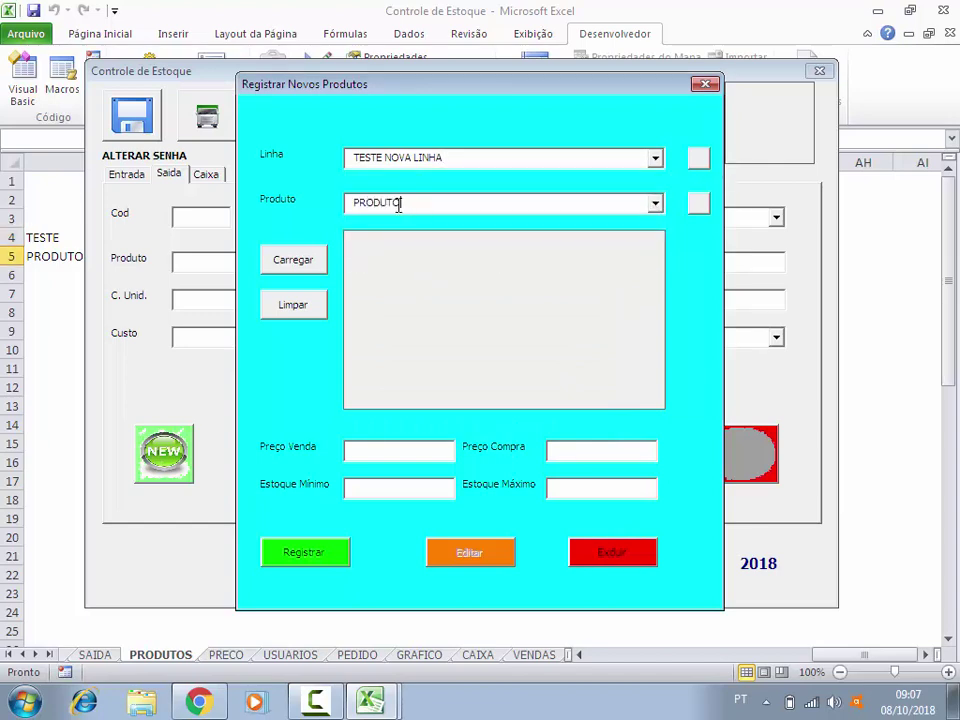
type(" TESTE")
key("BackSpace")
key("BackSpace")
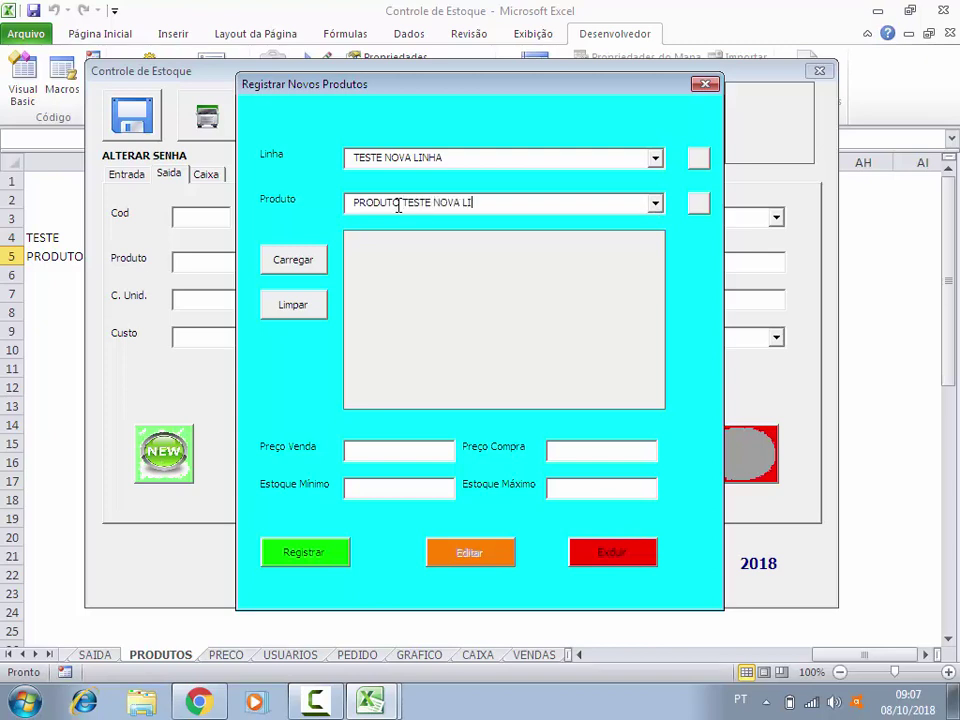
left_click(312, 261)
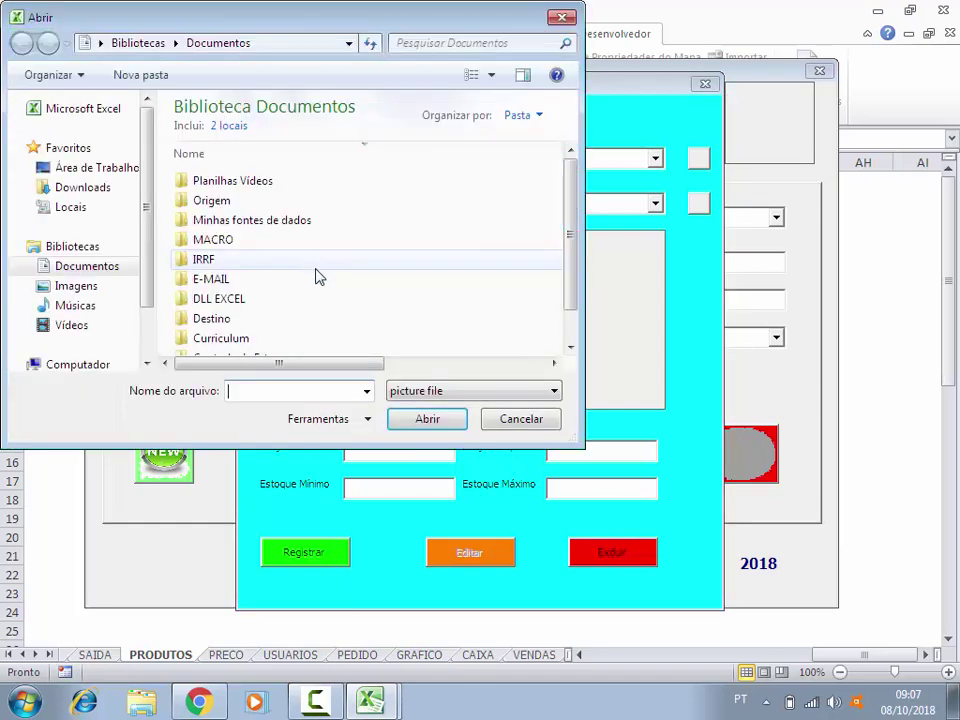
- Load the perfume photo images (4) from Imagens > FOTOS PRODUTOS into the form
left_click(82, 288)
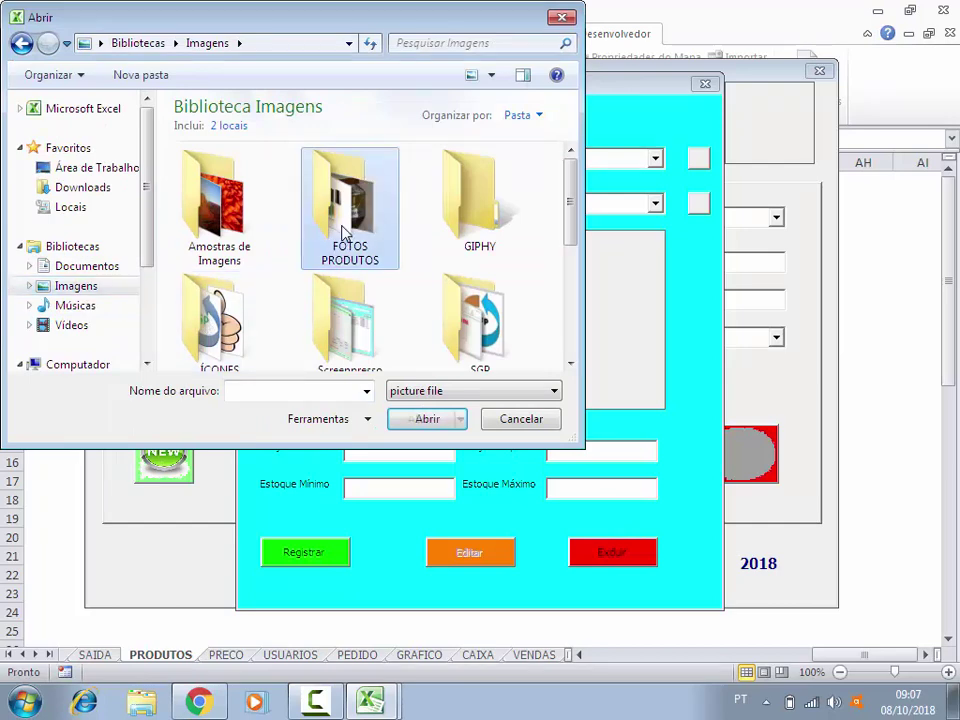
double_click(343, 236)
scroll(326, 243, "down", 2)
left_click(218, 170)
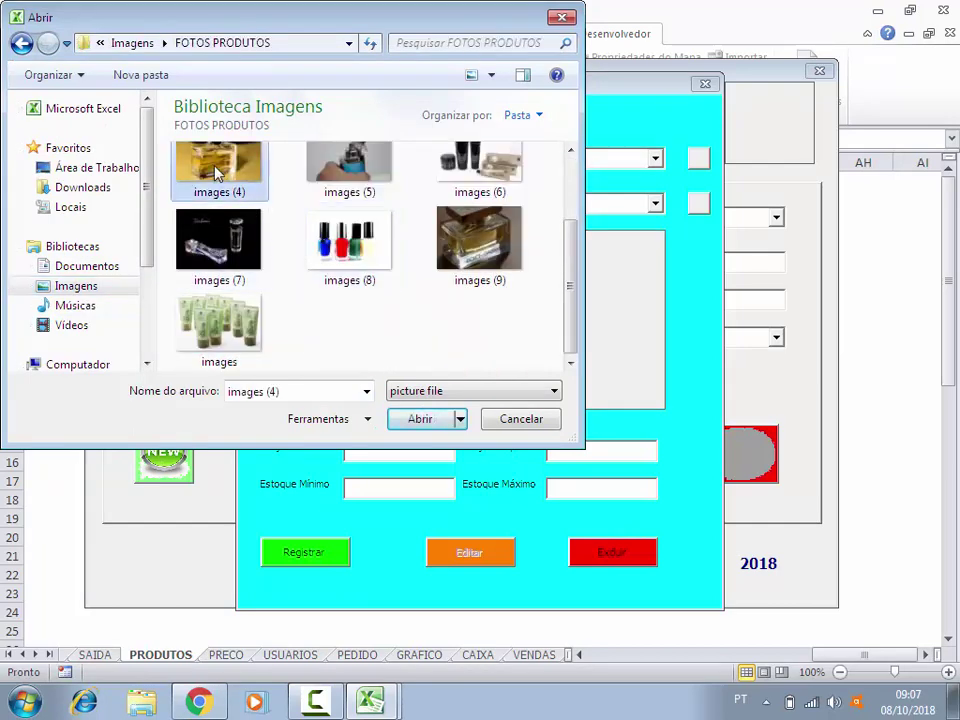
left_click(420, 420)
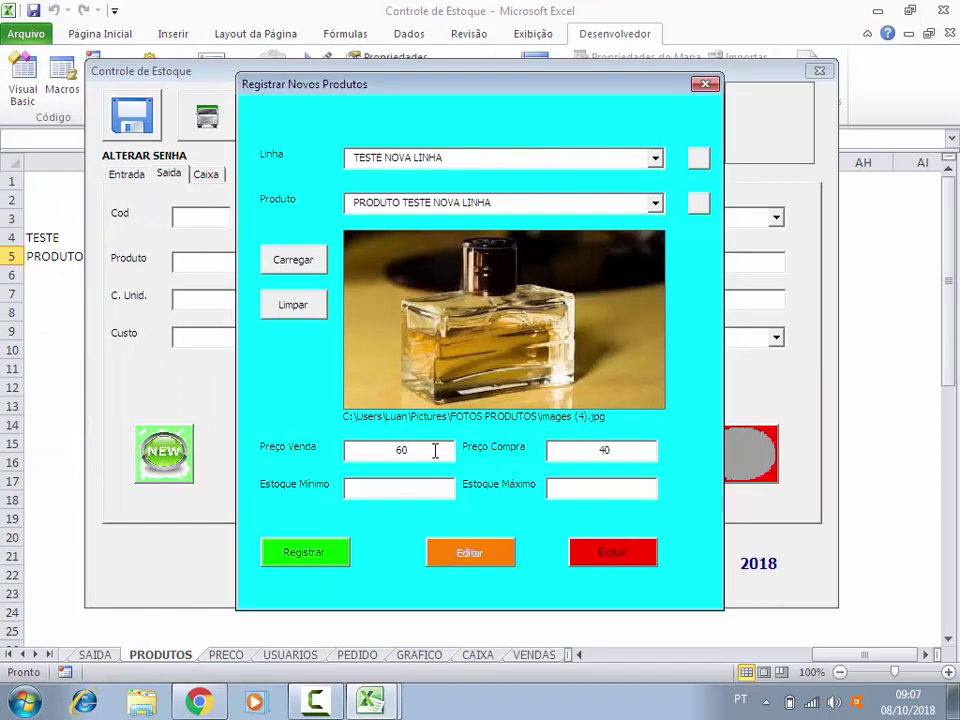
- Set Estoque Mínimo 5 and Máximo 15, then register the product with prices 60/40
type("5")
key("Tab")
type("1")
type("5")
key("Tab")
key("Return")
key("Return")
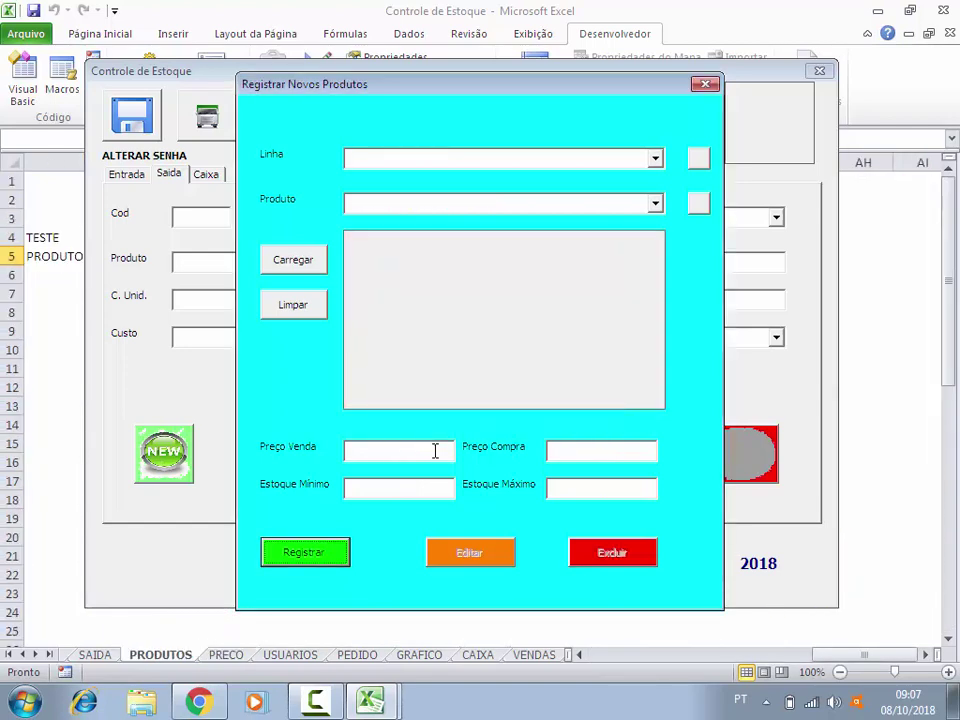
- On Saida, choose line TESTE NOVA LINHA and product PRODUTO TESTE NOVA LINHA, dismissing the stock warning
left_click(705, 84)
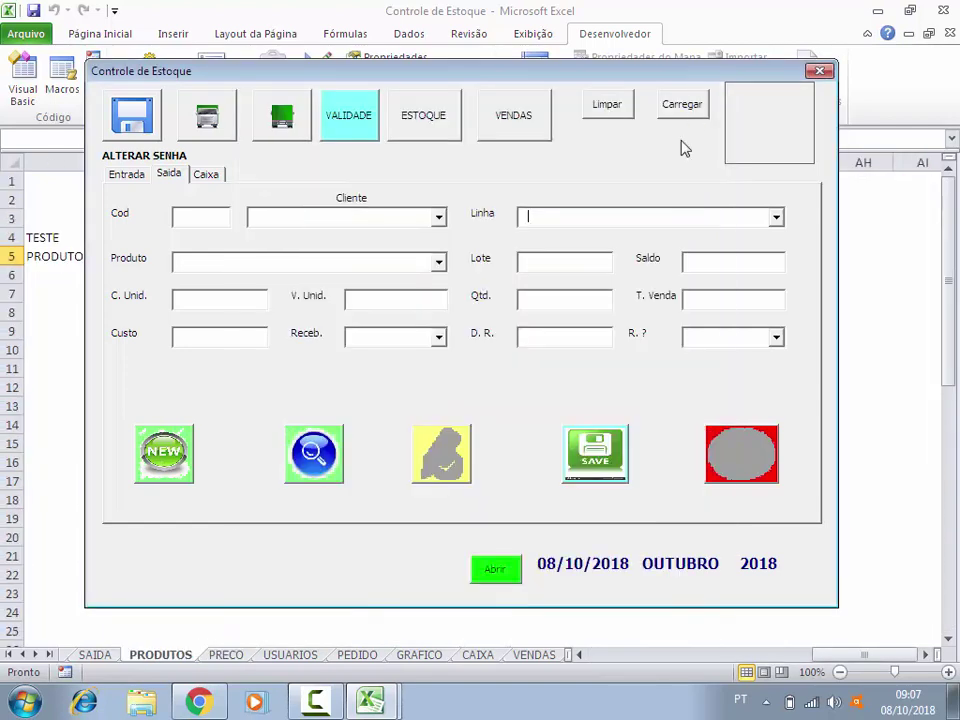
left_click(776, 217)
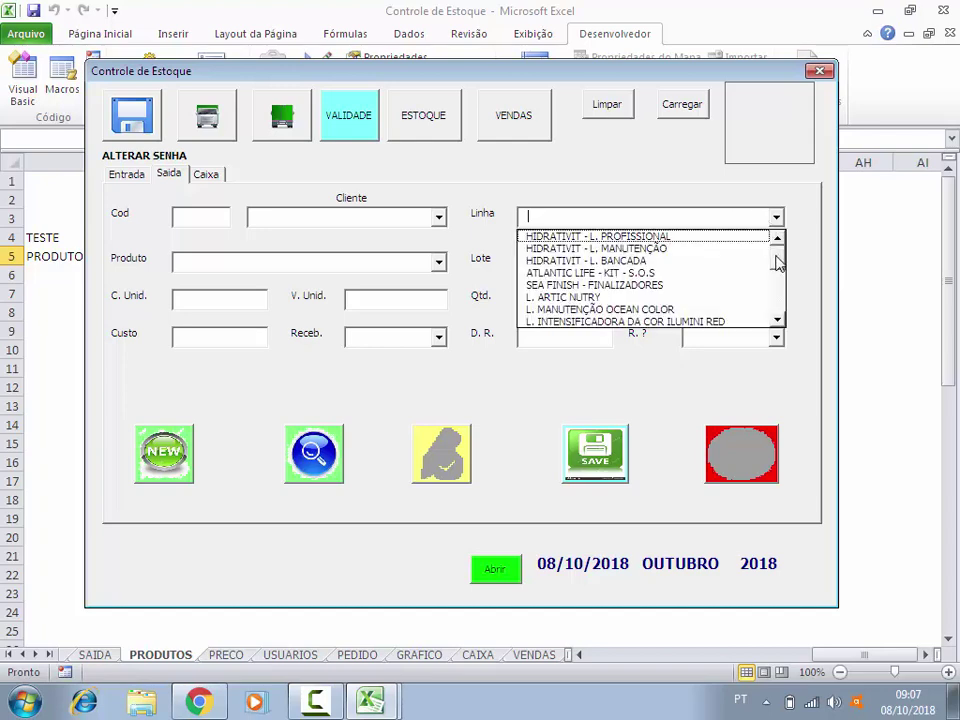
left_click_drag(776, 258, 779, 316)
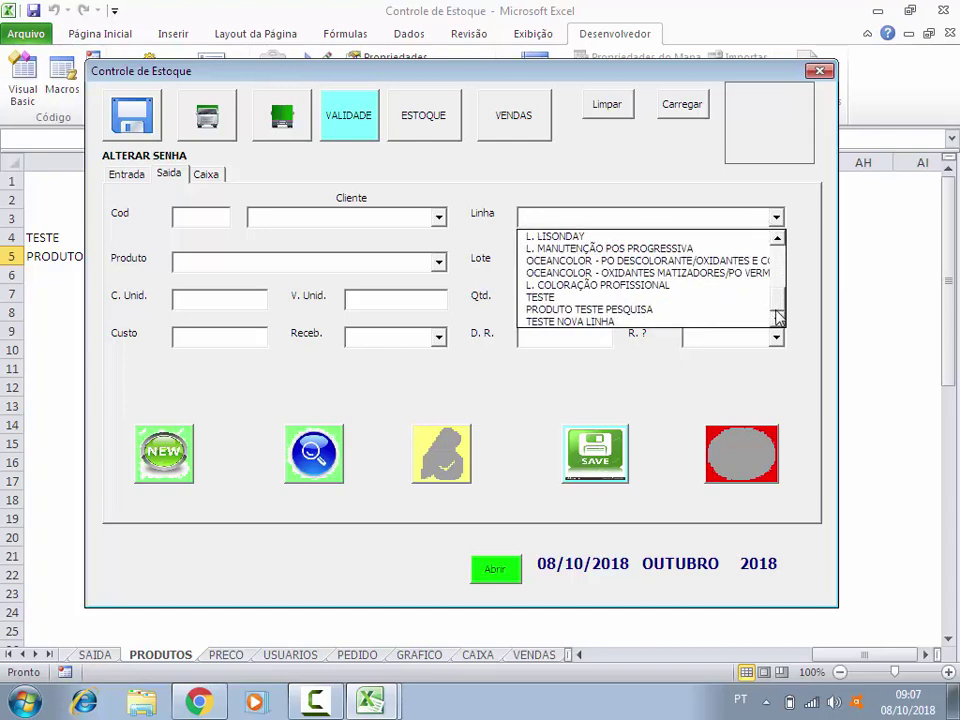
left_click(580, 322)
left_click(440, 263)
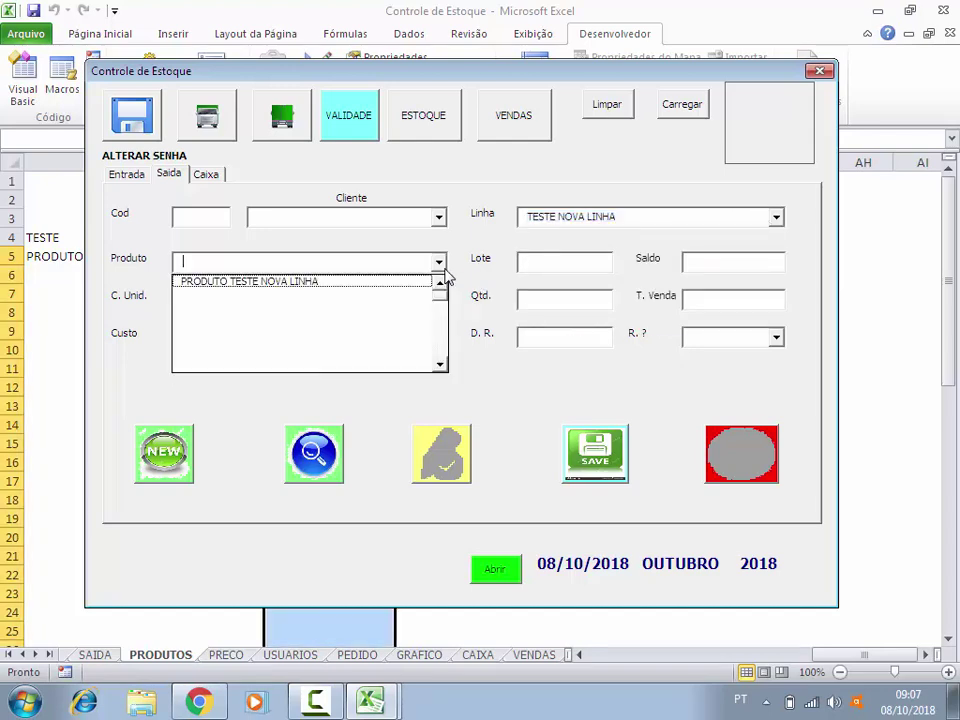
left_click(326, 281)
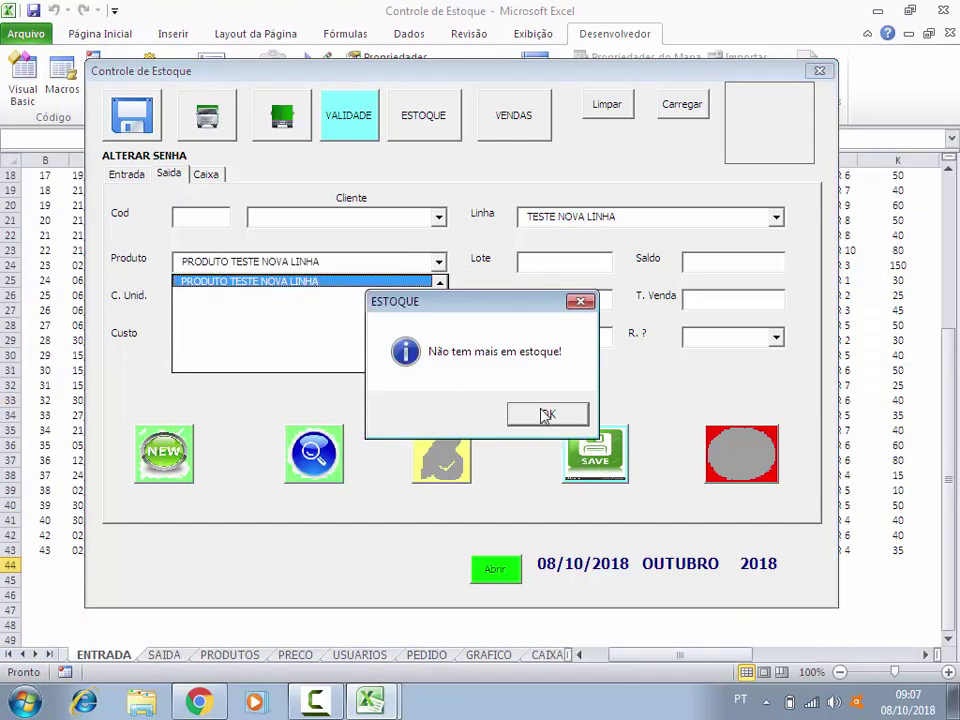
left_click(546, 414)
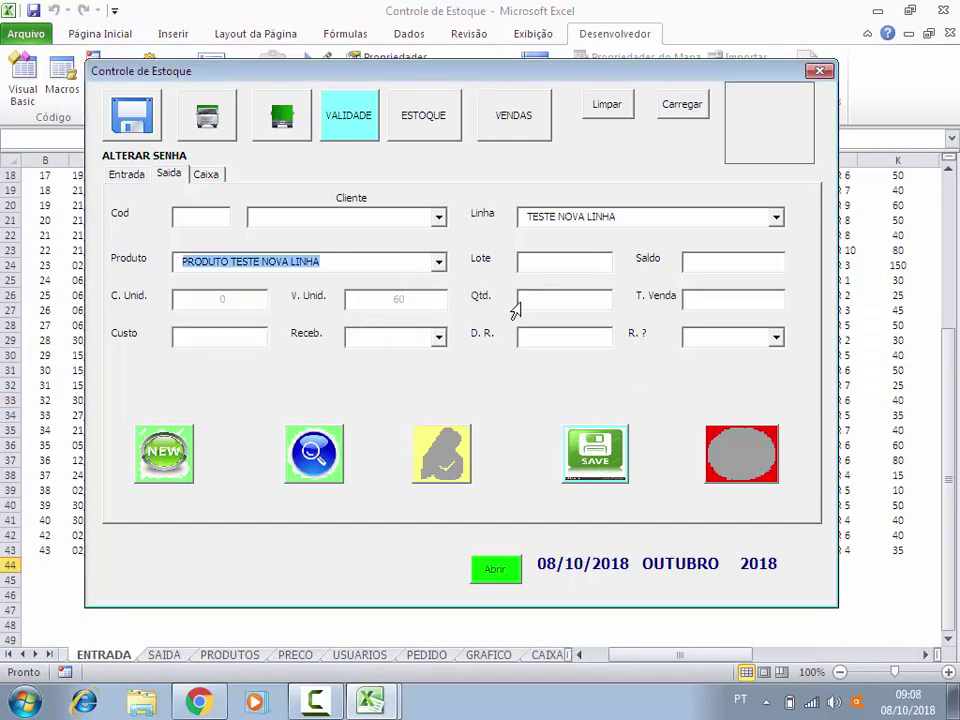
- Check the Entrada and Saida tabs, then request access to the form's code
left_click(122, 176)
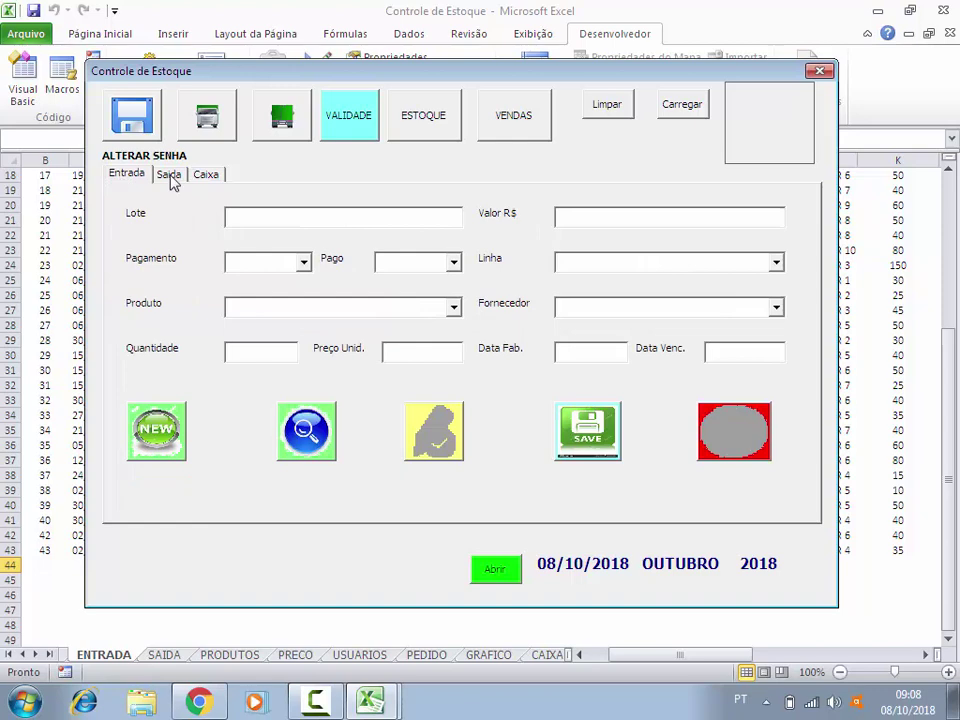
left_click(170, 177)
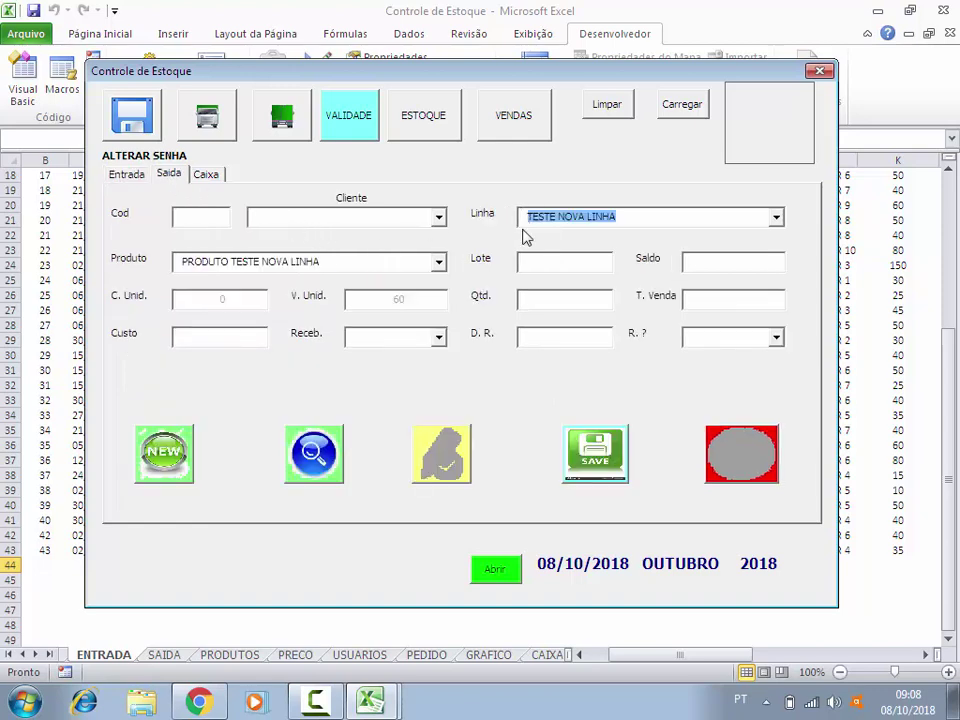
left_click(496, 572)
- Dismiss the SENHA prompt to reach the ESTOQUE UserForm designer and save the VBA project
key("Return")
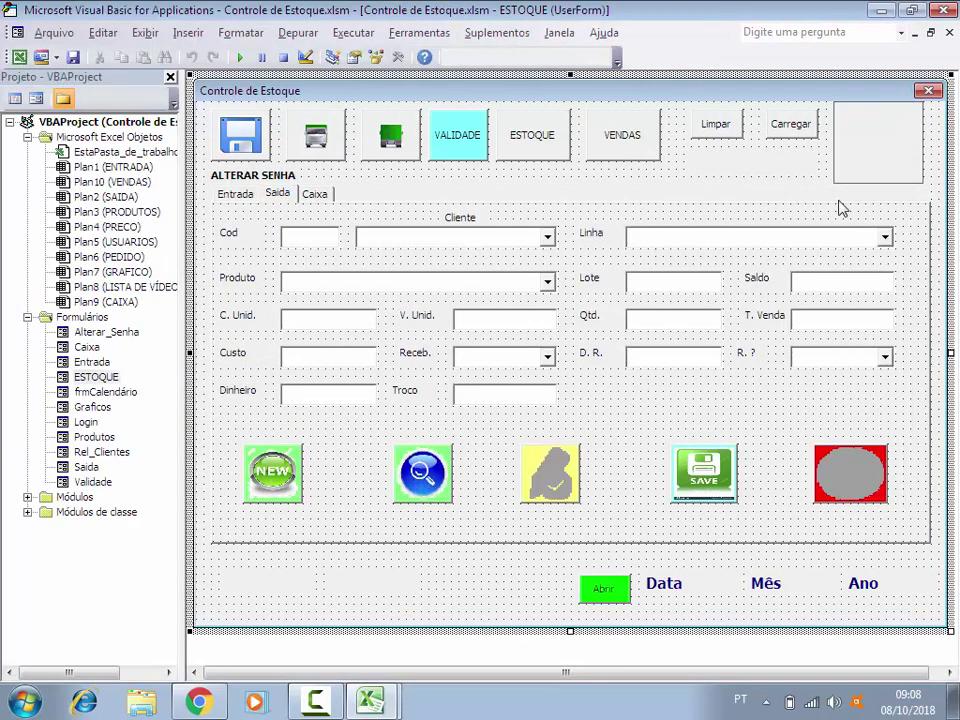
left_click(72, 57)
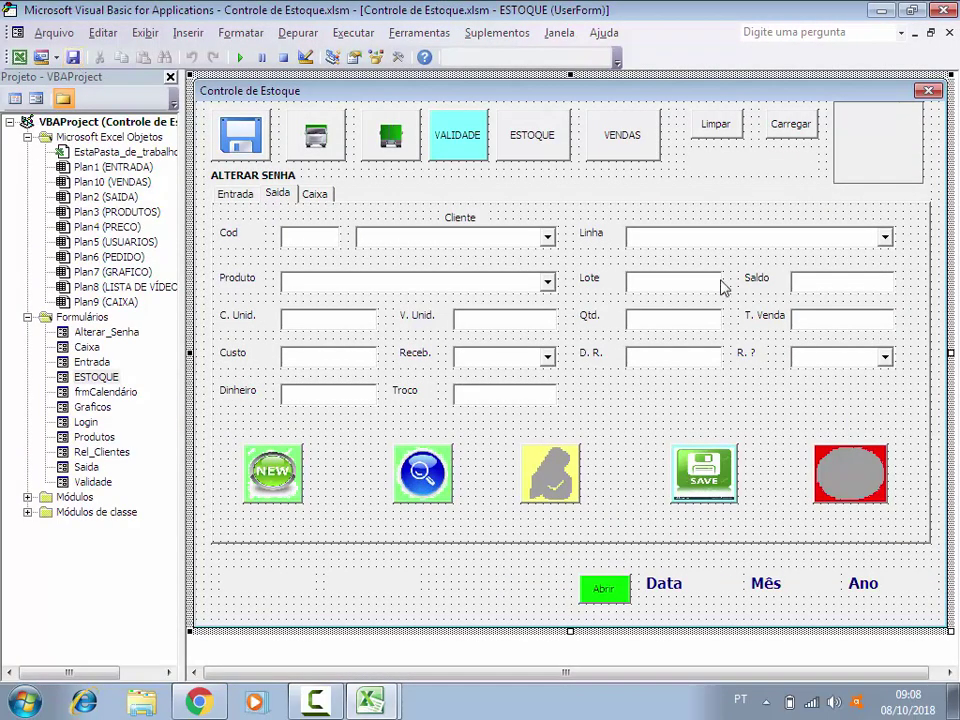